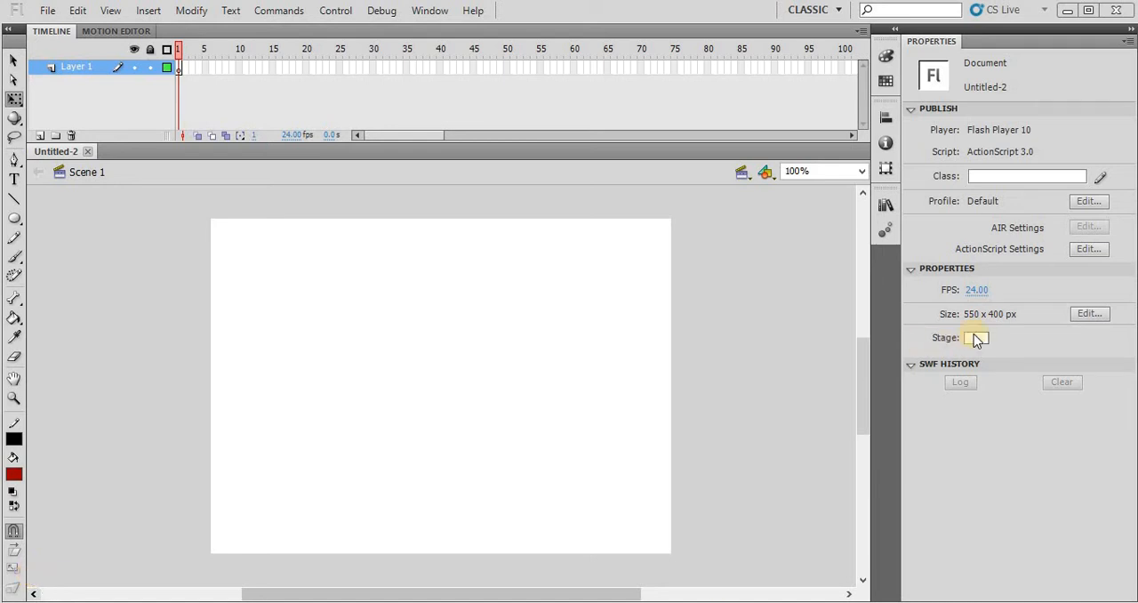
- Set the stage background colour to yellow
{"action": "left_click", "coordinate": [973, 338]}
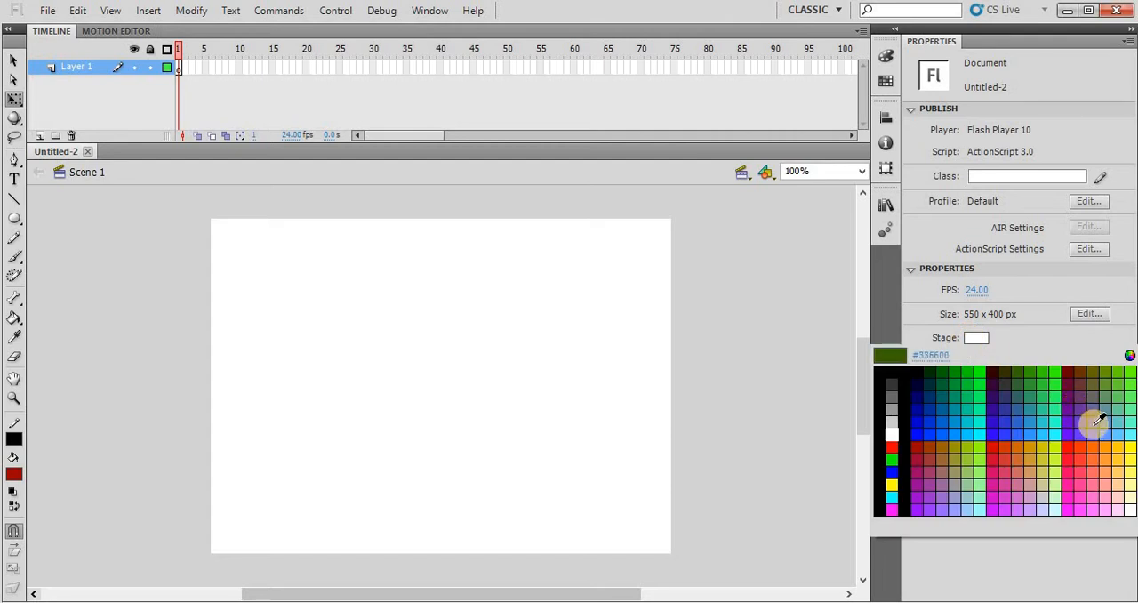
{"action": "left_click", "coordinate": [1128, 449]}
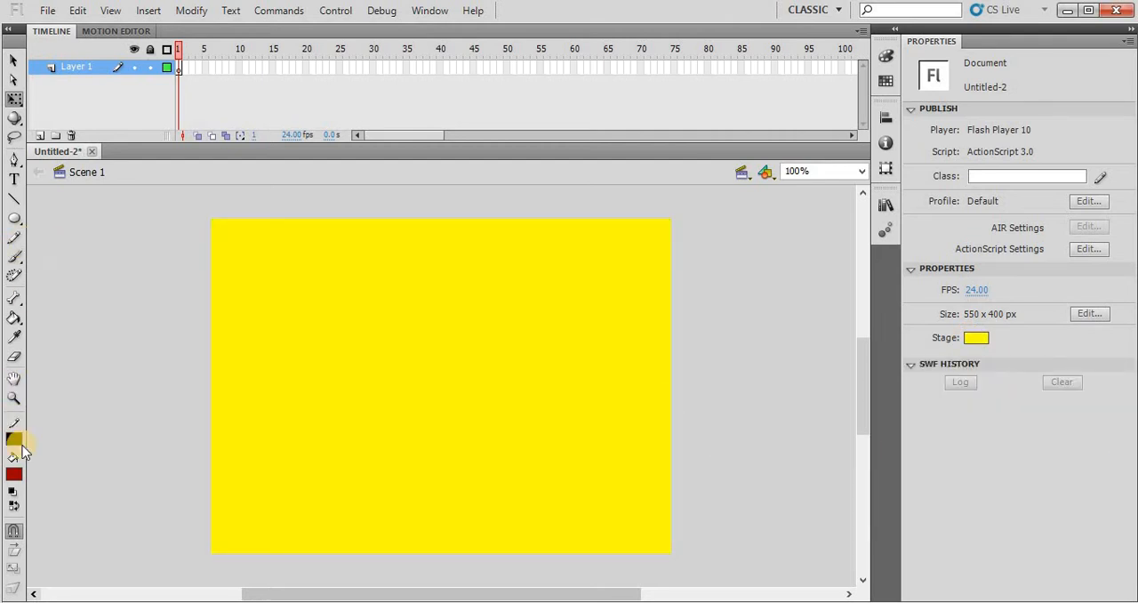
- Draw an oval with a black outline and no fill near the centre of the stage
{"action": "left_click", "coordinate": [11, 478]}
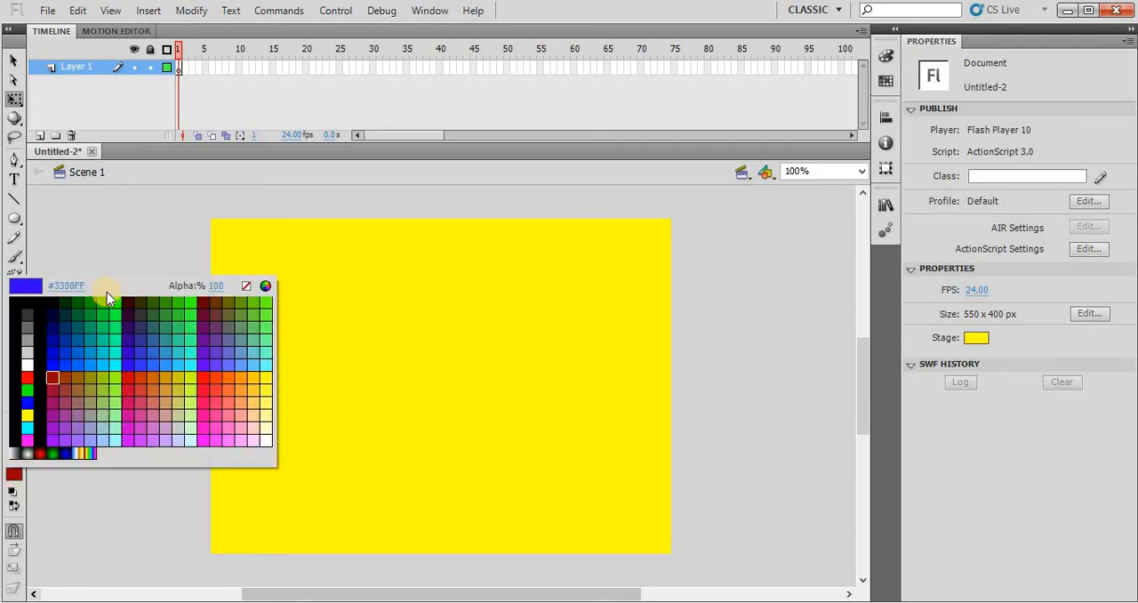
{"action": "left_click", "coordinate": [244, 285]}
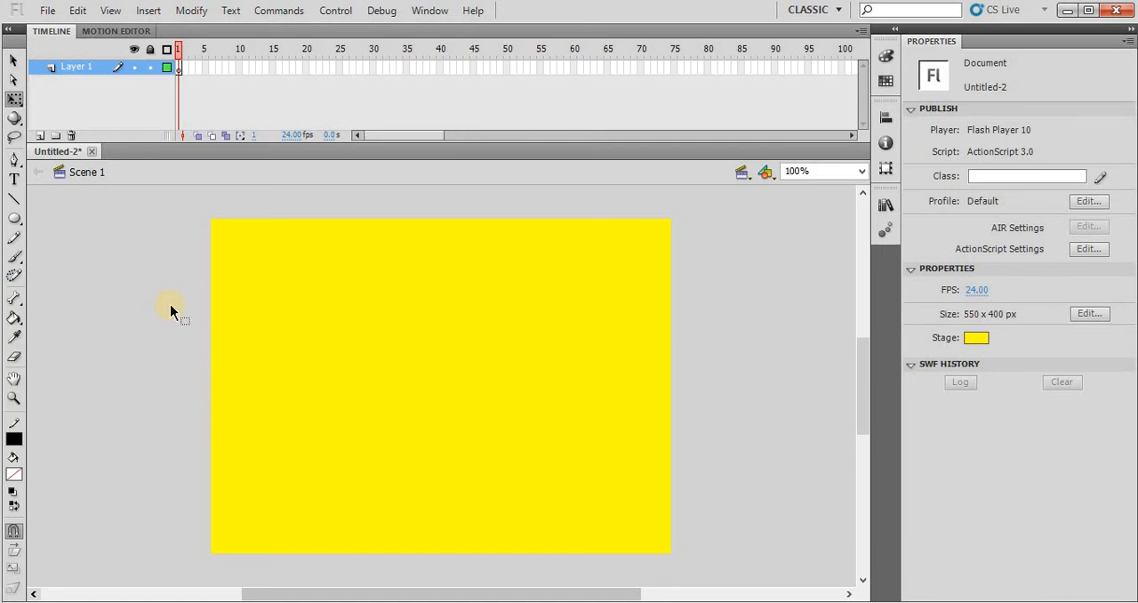
{"action": "left_click", "coordinate": [13, 218]}
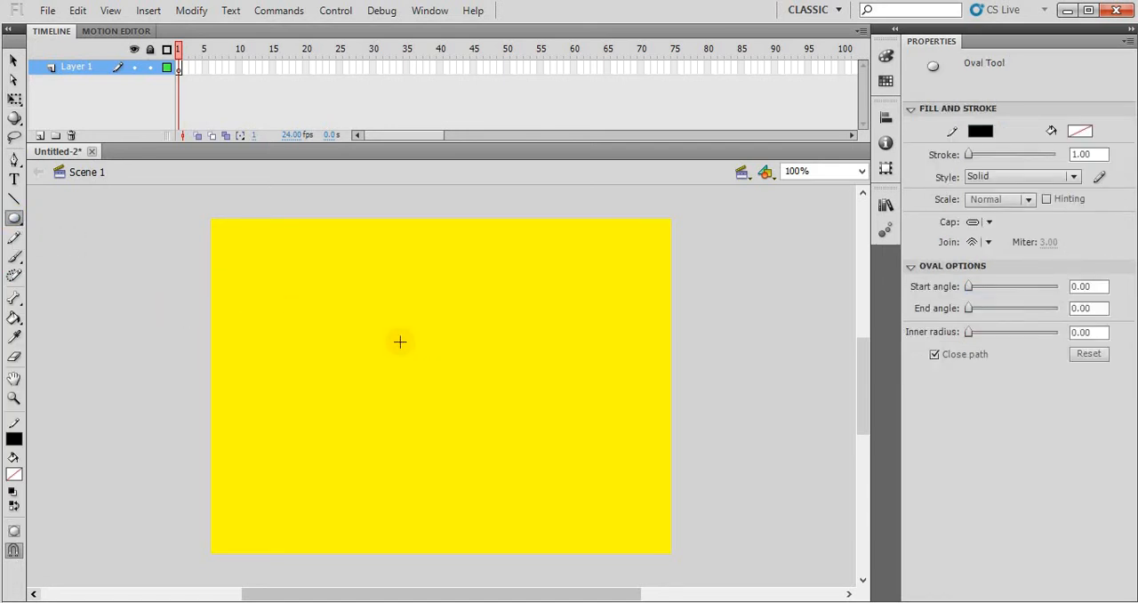
{"action": "left_click_drag", "start_coordinate": [400, 341], "coordinate": [492, 422]}
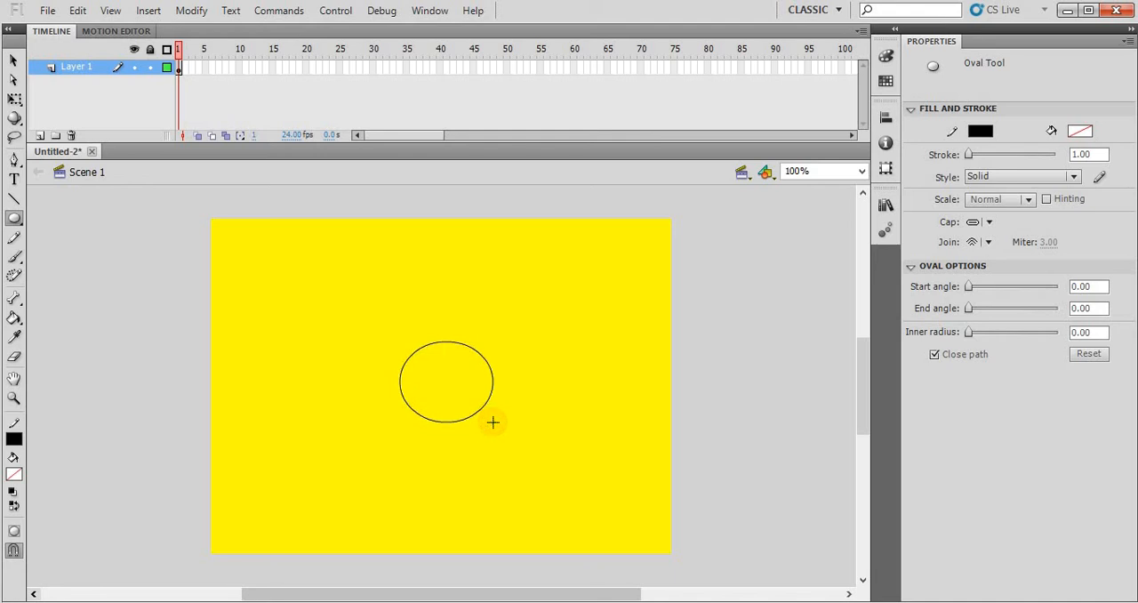
- Rename the layer holding the oval as Position
{"action": "double_click", "coordinate": [74, 67]}
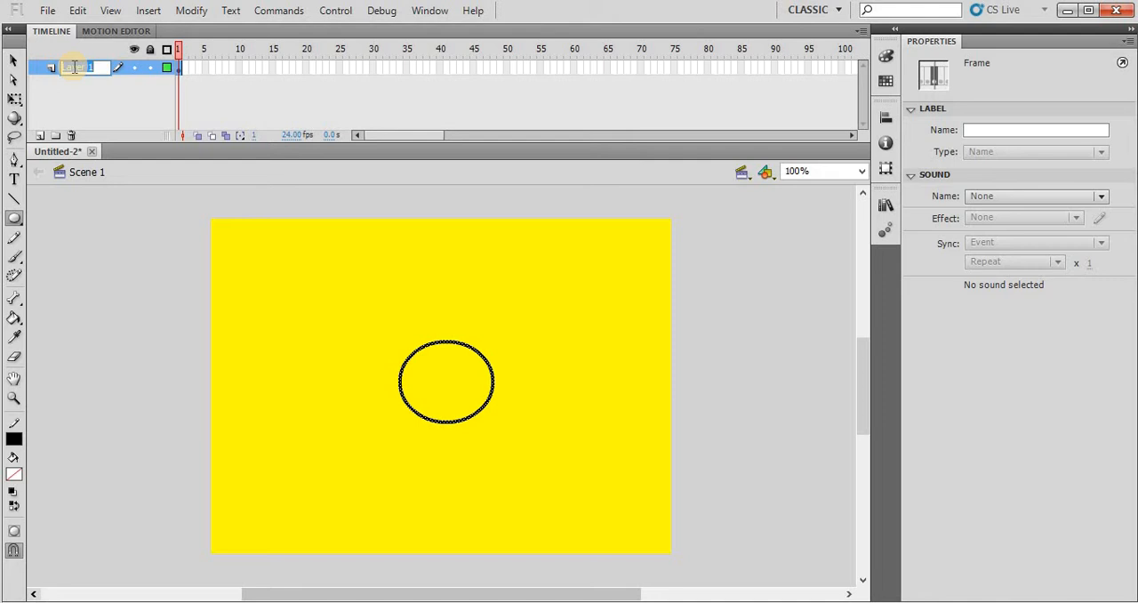
{"action": "type", "text": "Post"}
{"action": "type", "text": "ition"}
{"action": "key", "text": "Return"}
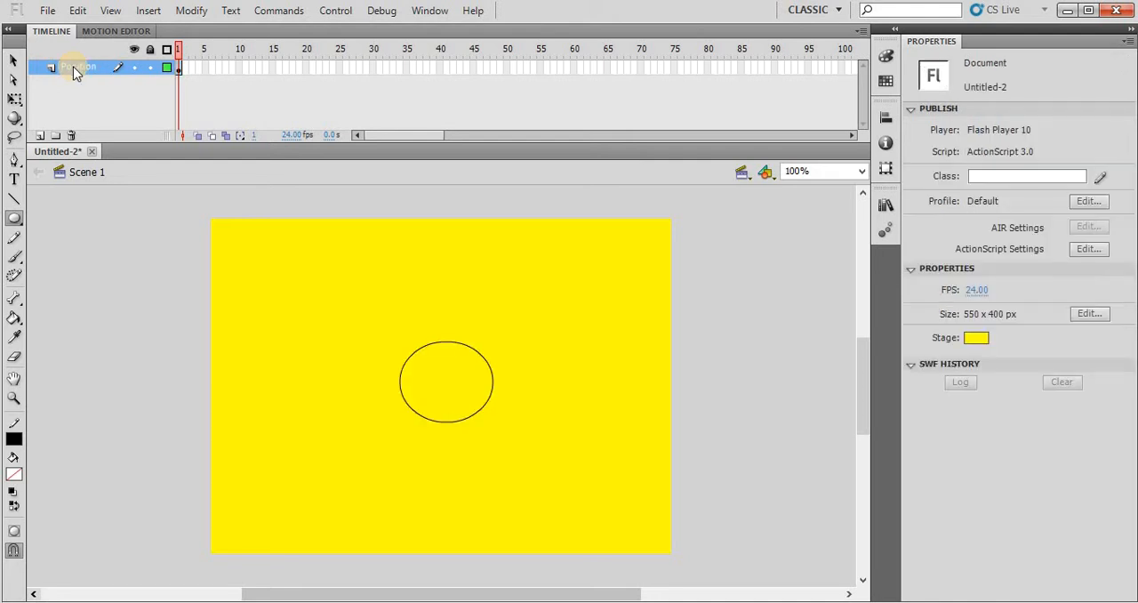
- Add a layer named Digits above the Position layer, and lock the Position layer
{"action": "left_click", "coordinate": [40, 135]}
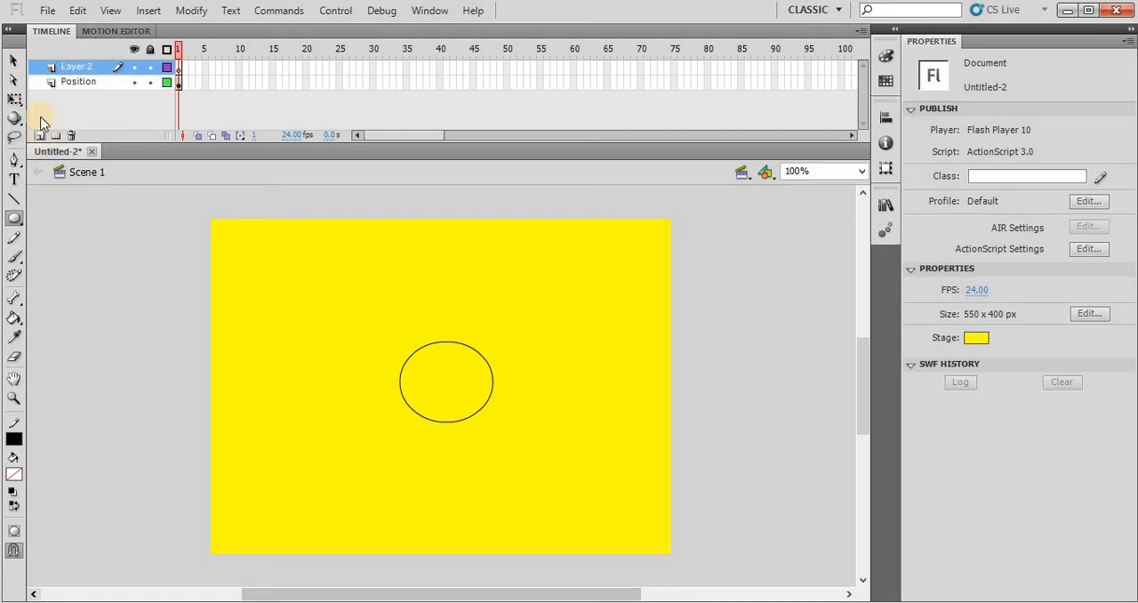
{"action": "left_click", "coordinate": [149, 84]}
{"action": "double_click", "coordinate": [78, 67]}
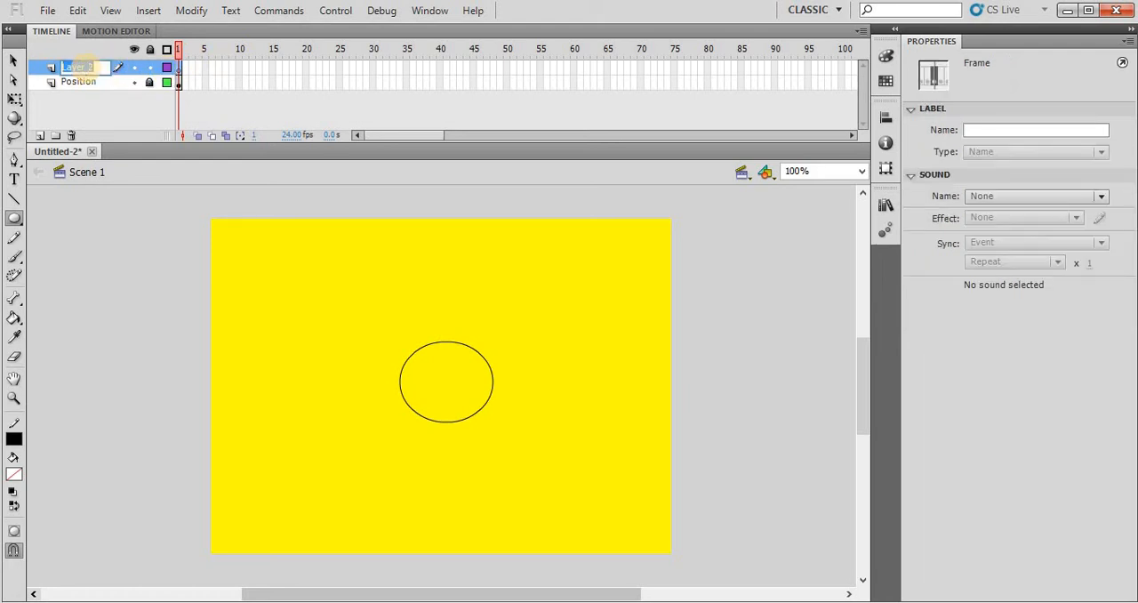
{"action": "type", "text": "Digits"}
{"action": "key", "text": "Return"}
- Add the text 5 inside the oval on the Digits layer, using dark red 40 pt Verdana
{"action": "left_click", "coordinate": [87, 74]}
{"action": "key", "text": "q"}
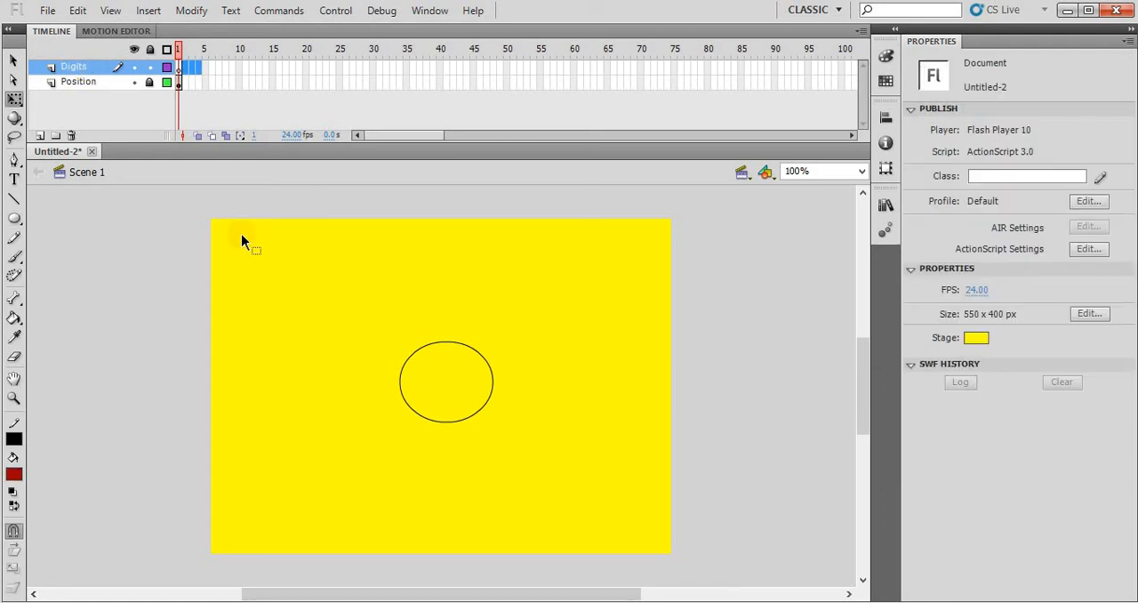
{"action": "left_click", "coordinate": [14, 179]}
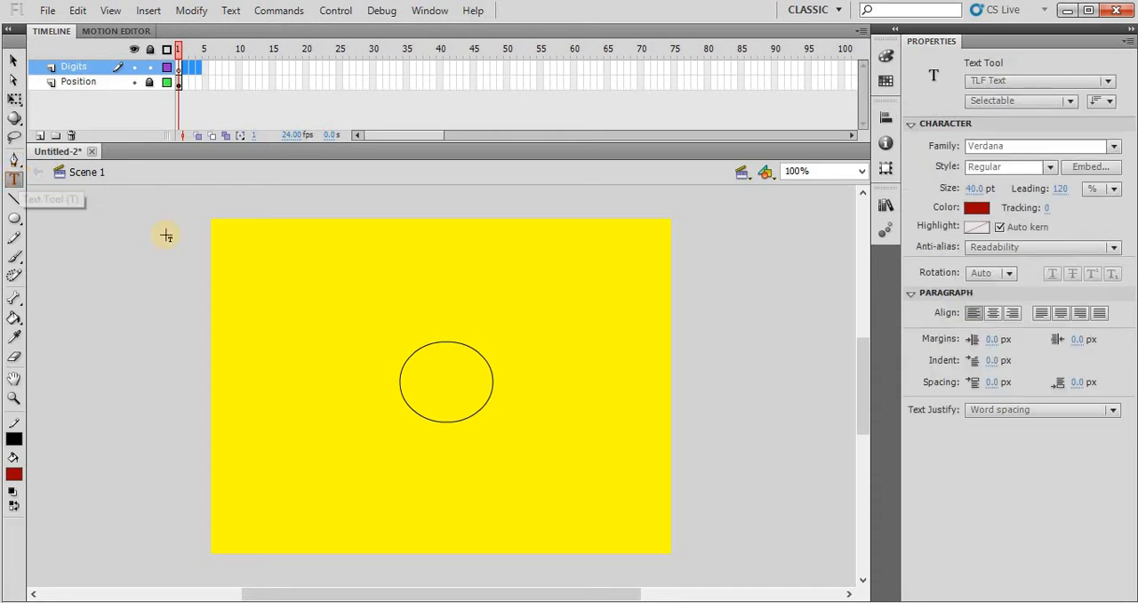
{"action": "left_click", "coordinate": [441, 375]}
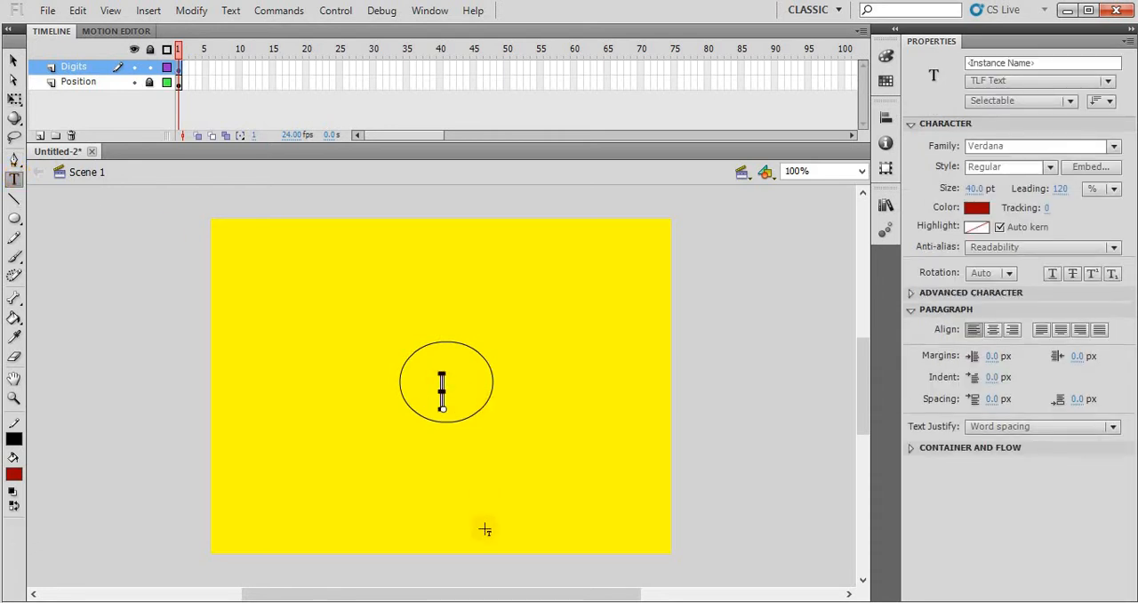
{"action": "type", "text": "5"}
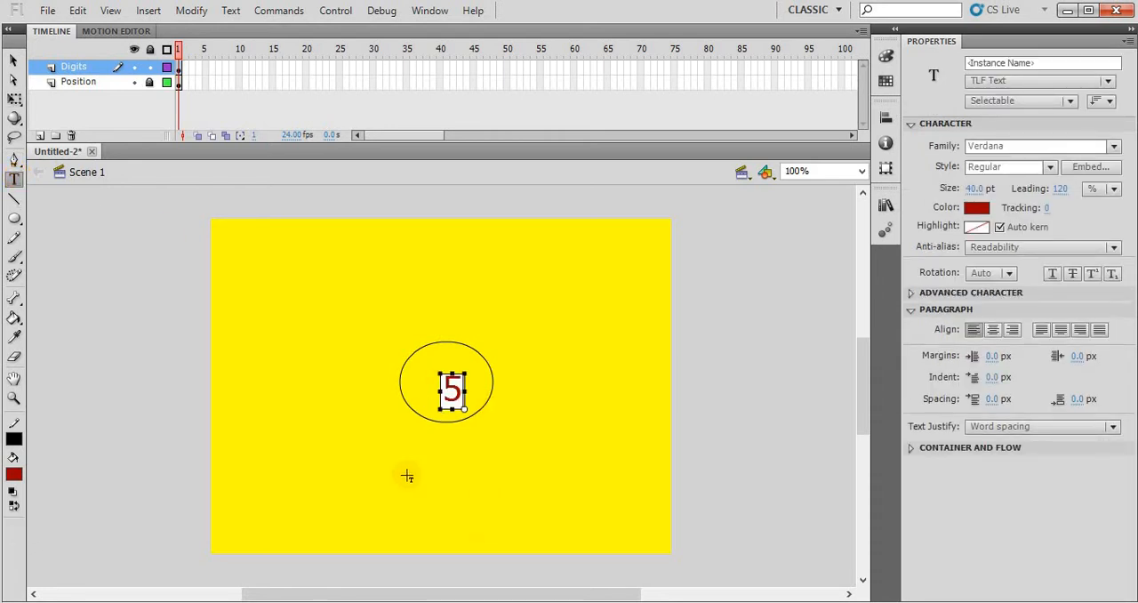
- Enlarge the digit 5 to about 63 x 87 px with Free Transform and centre it within the oval
{"action": "left_click", "coordinate": [14, 99]}
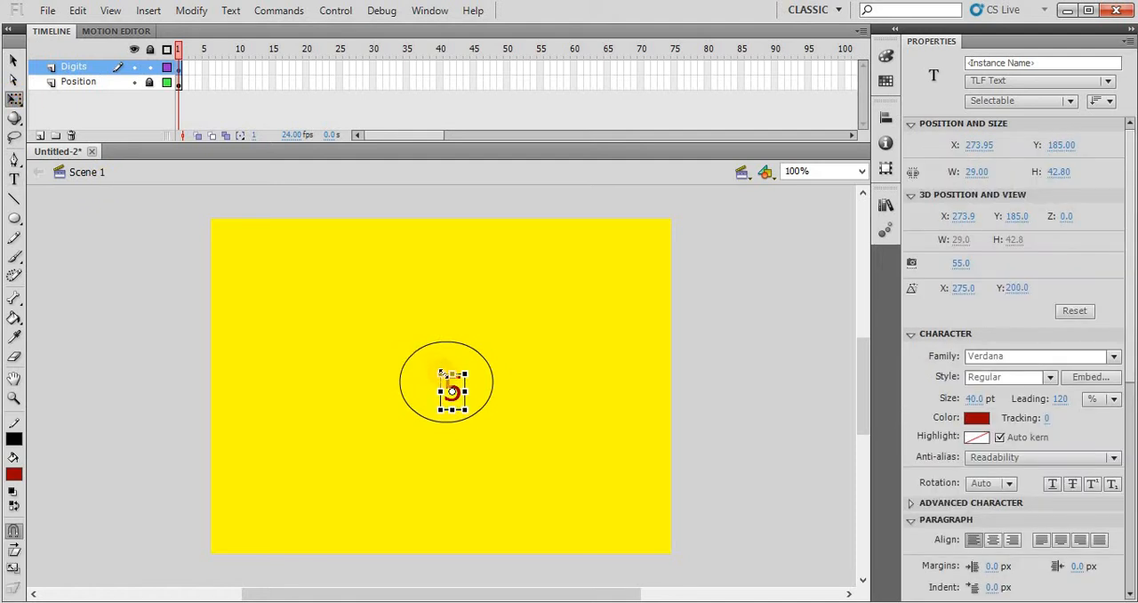
{"action": "left_click_drag", "start_coordinate": [441, 372], "coordinate": [427, 354]}
{"action": "key", "text": "Left"}
{"action": "key", "text": "Left"}
{"action": "key", "text": "Left"}
{"action": "key", "text": "Left"}
{"action": "key", "text": "Left"}
{"action": "key", "text": "Left"}
{"action": "key", "text": "Left"}
{"action": "key", "text": "Left"}
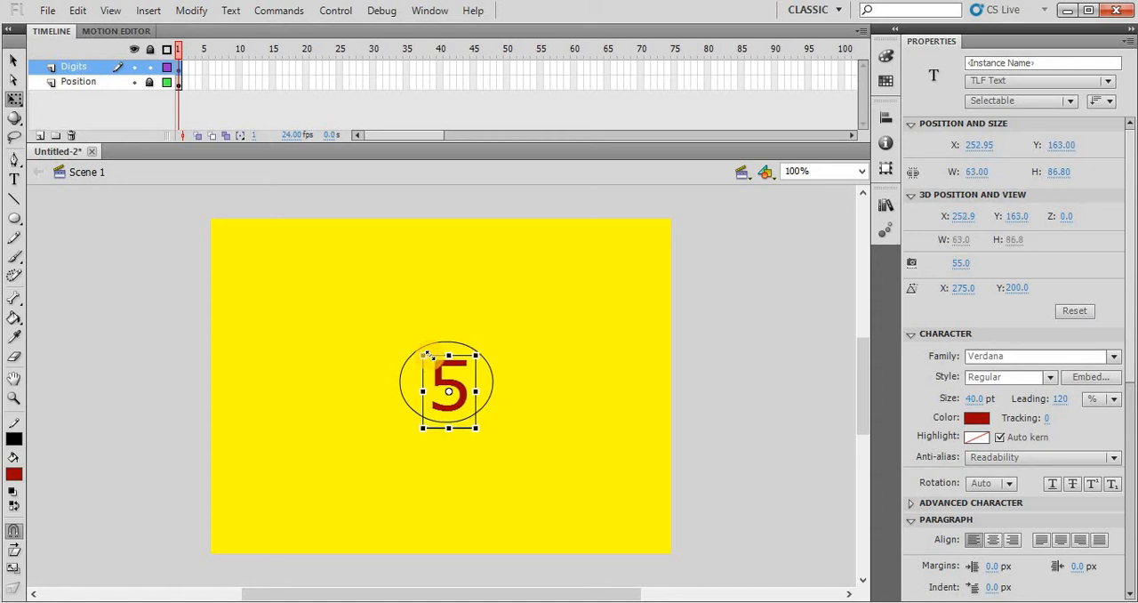
{"action": "key", "text": "Up"}
{"action": "key", "text": "Up"}
{"action": "key", "text": "Up"}
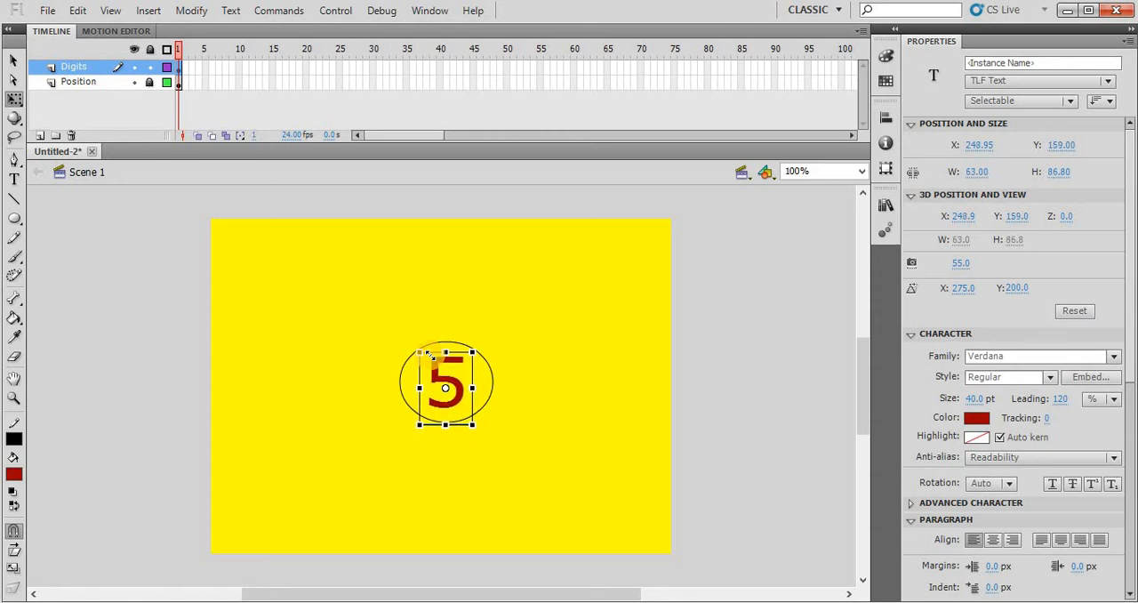
{"action": "key", "text": "Down"}
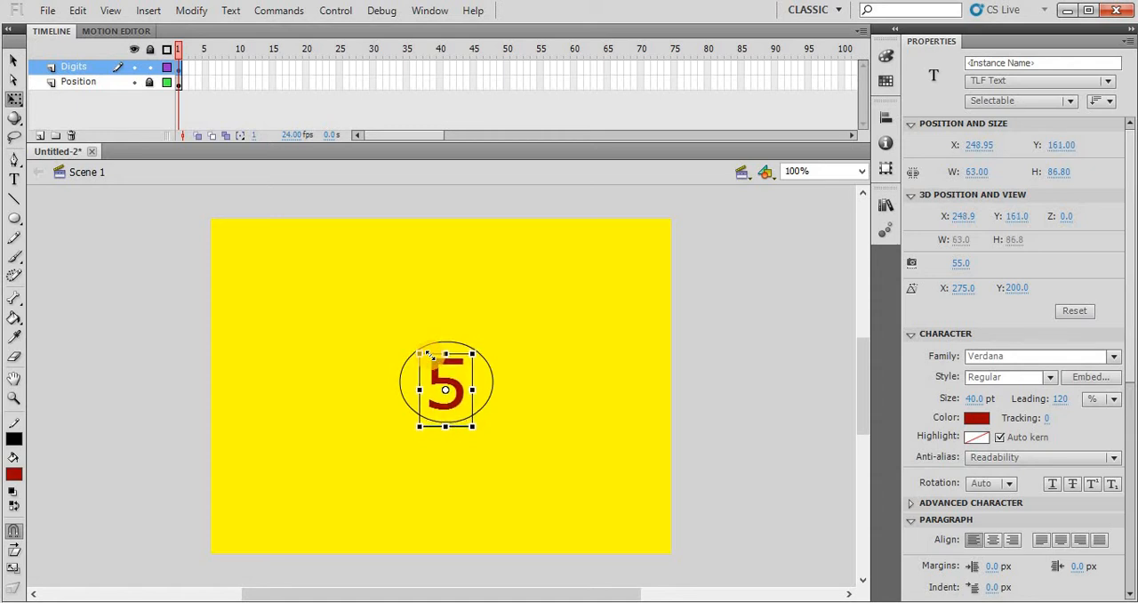
{"action": "left_click", "coordinate": [586, 368]}
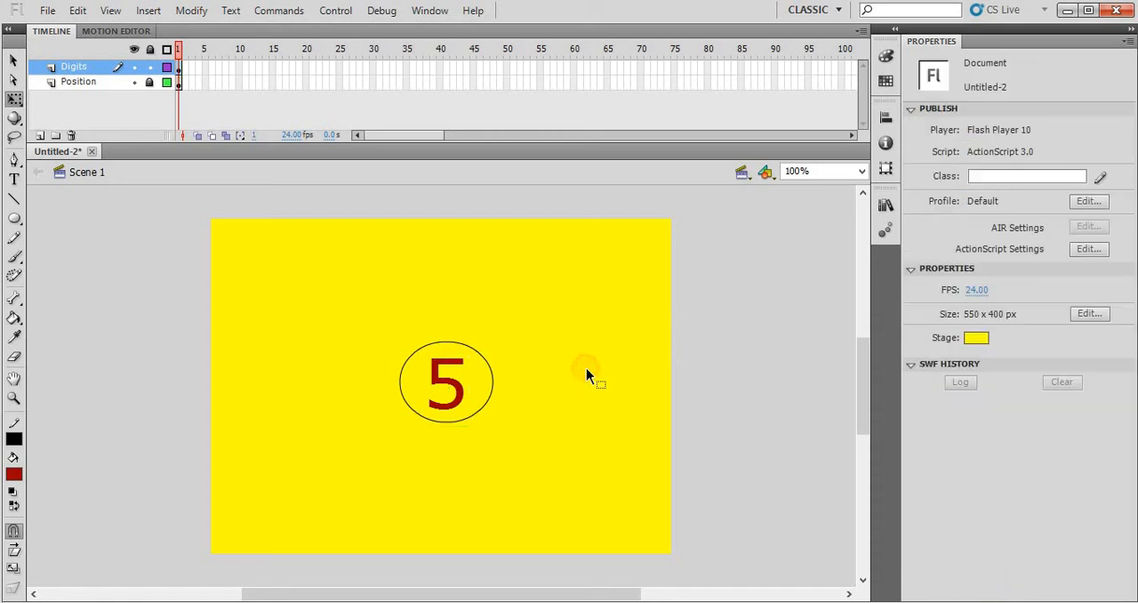
- Insert a keyframe at frame 10 of the Position layer to extend the oval
{"action": "left_click", "coordinate": [237, 86]}
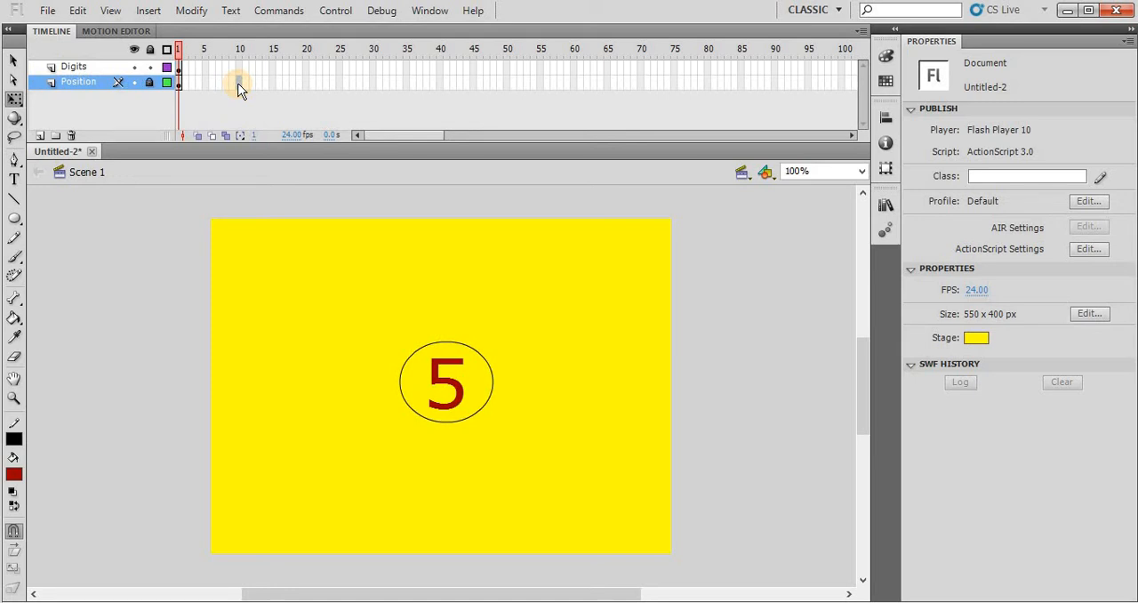
{"action": "key", "text": "F5"}
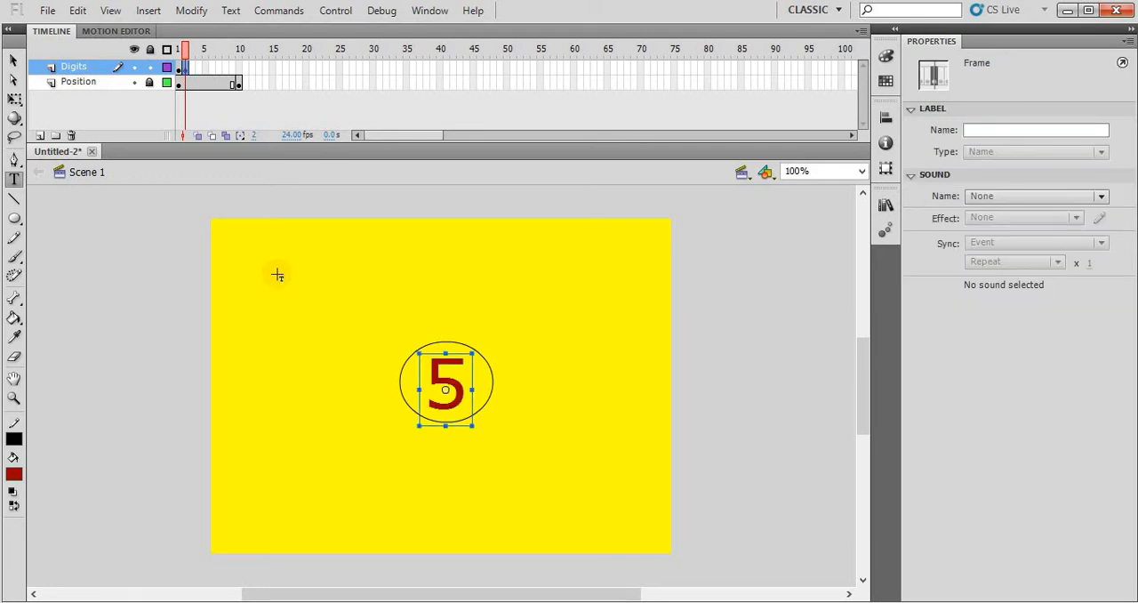
- Replace the digit in frame 2 of the Digits layer with 4
{"action": "left_click", "coordinate": [438, 384]}
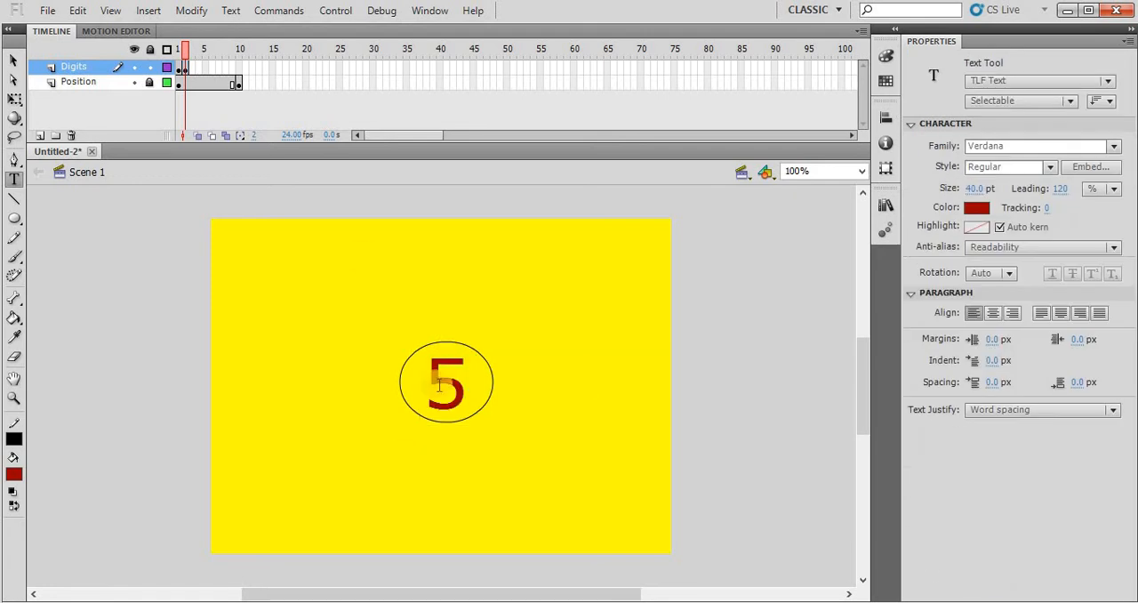
{"action": "left_click", "coordinate": [438, 382]}
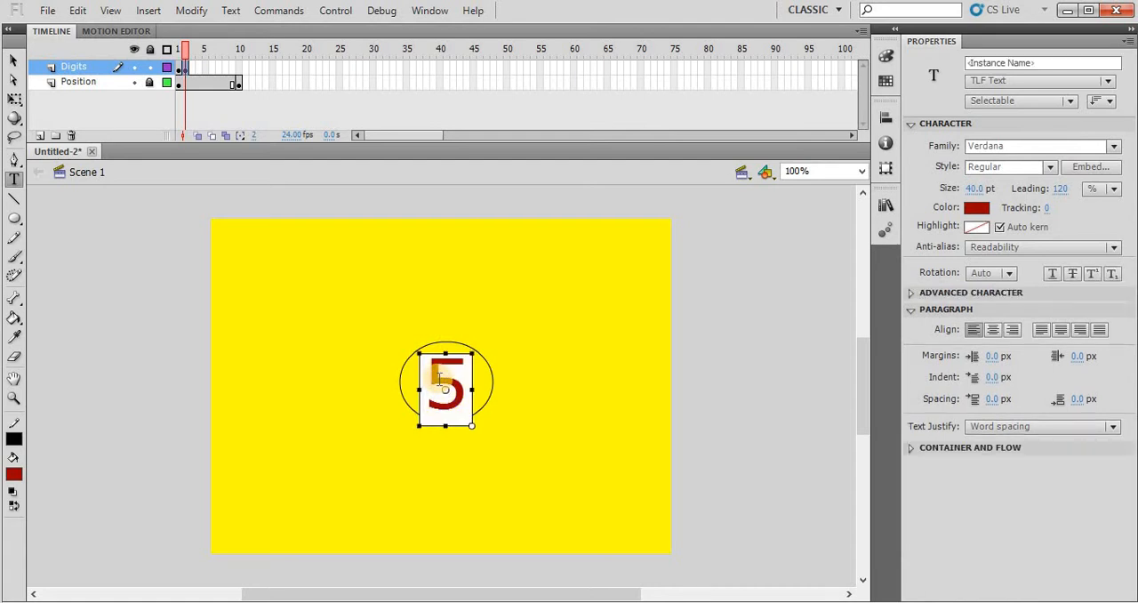
{"action": "key", "text": "Delete"}
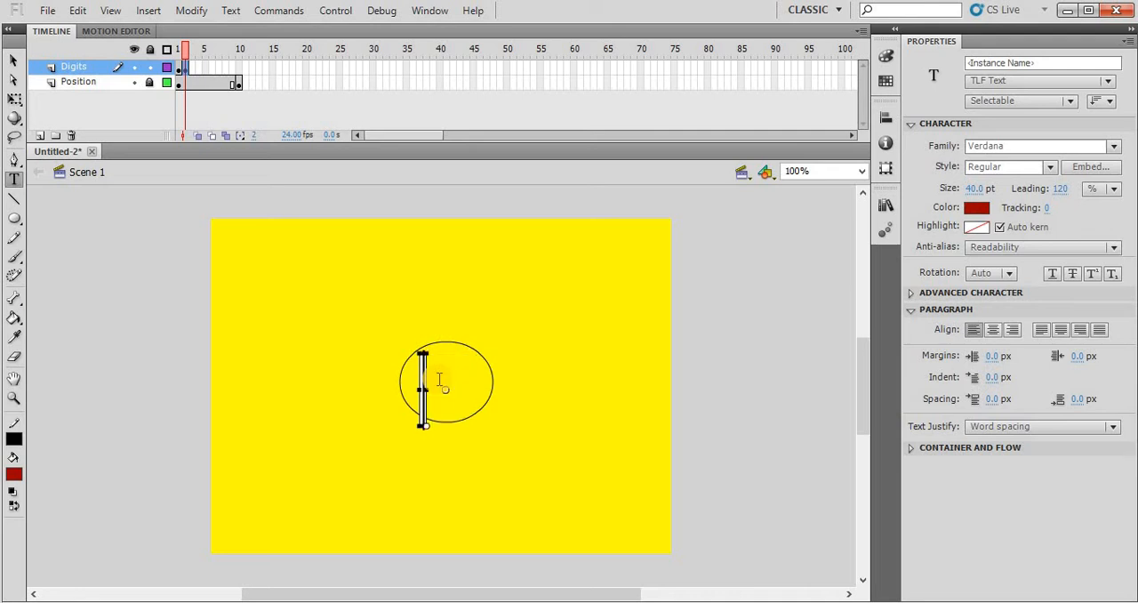
{"action": "type", "text": "4"}
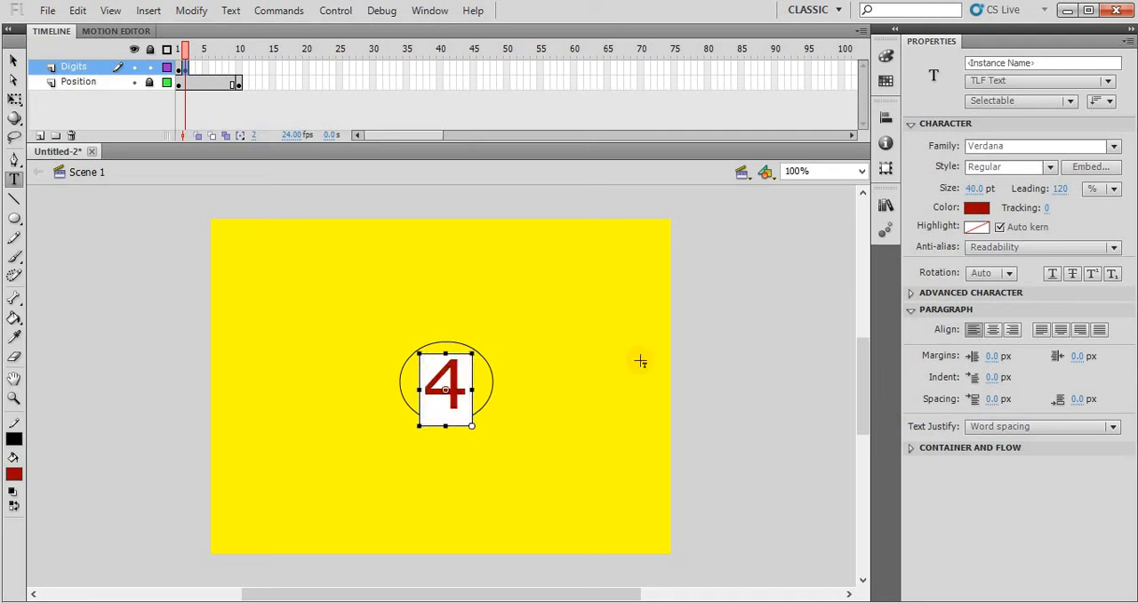
{"action": "left_click", "coordinate": [558, 414]}
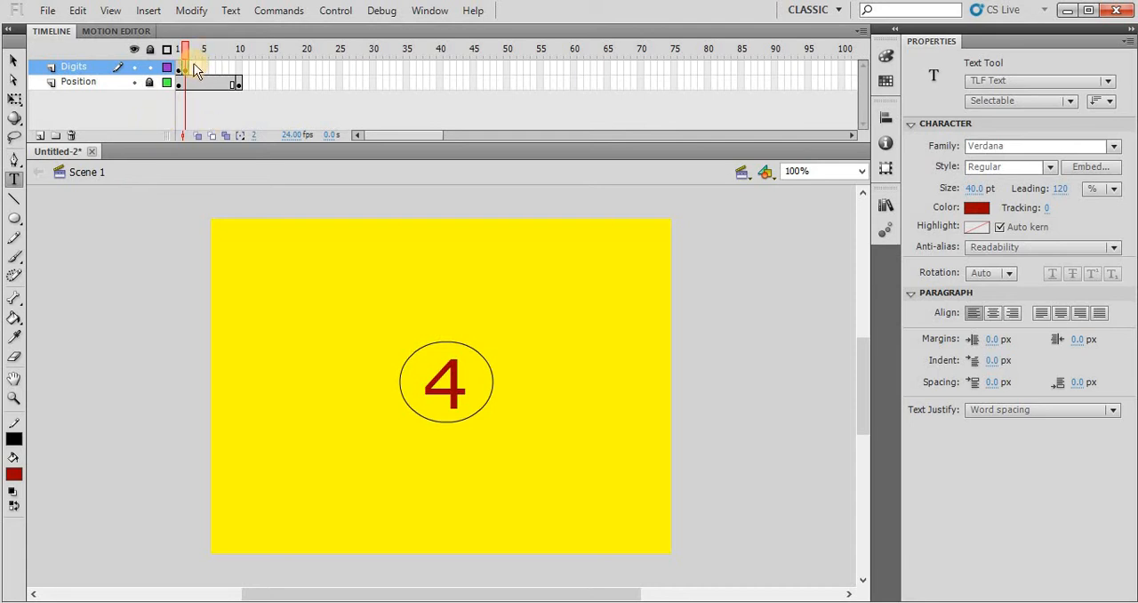
- Insert a keyframe at frame 3 of the Digits layer and change its digit to 3
{"action": "left_click", "coordinate": [192, 66]}
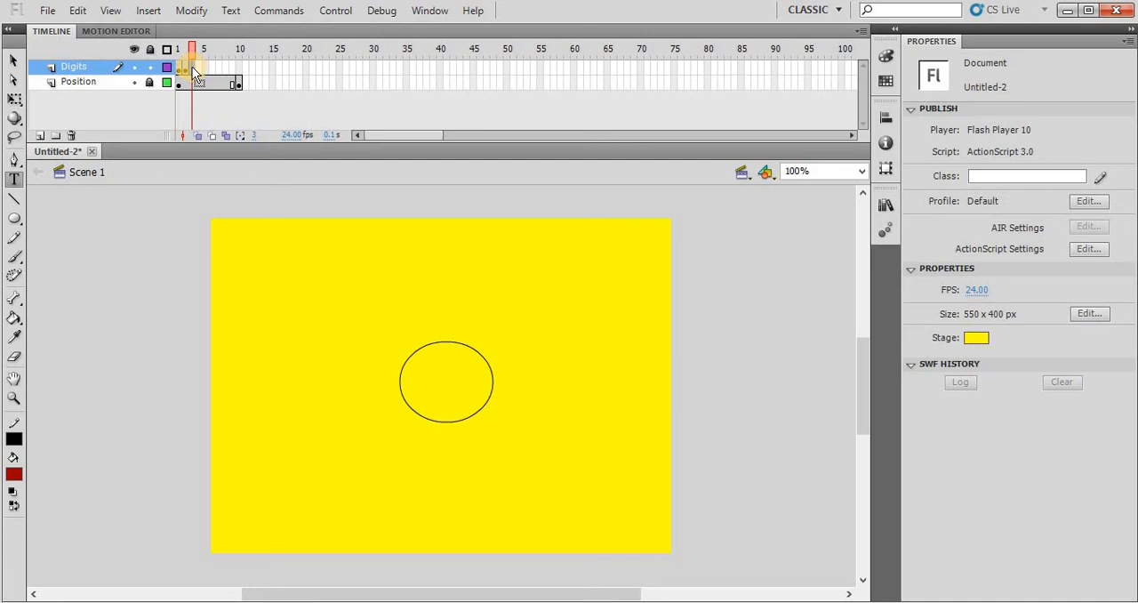
{"action": "key", "text": "F6"}
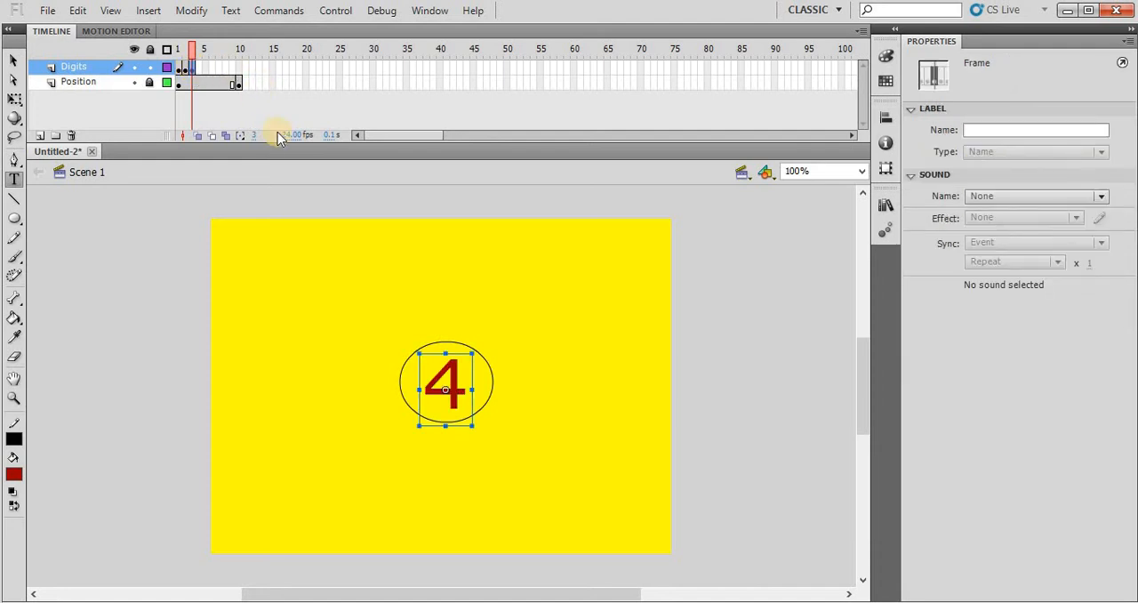
{"action": "double_click", "coordinate": [433, 383]}
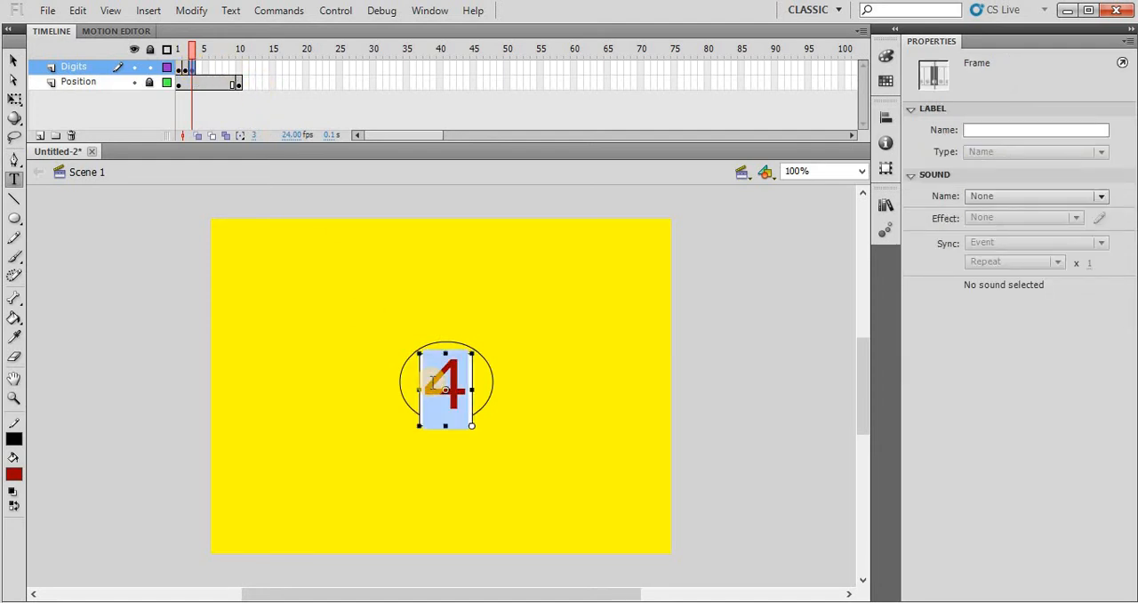
{"action": "type", "text": "3"}
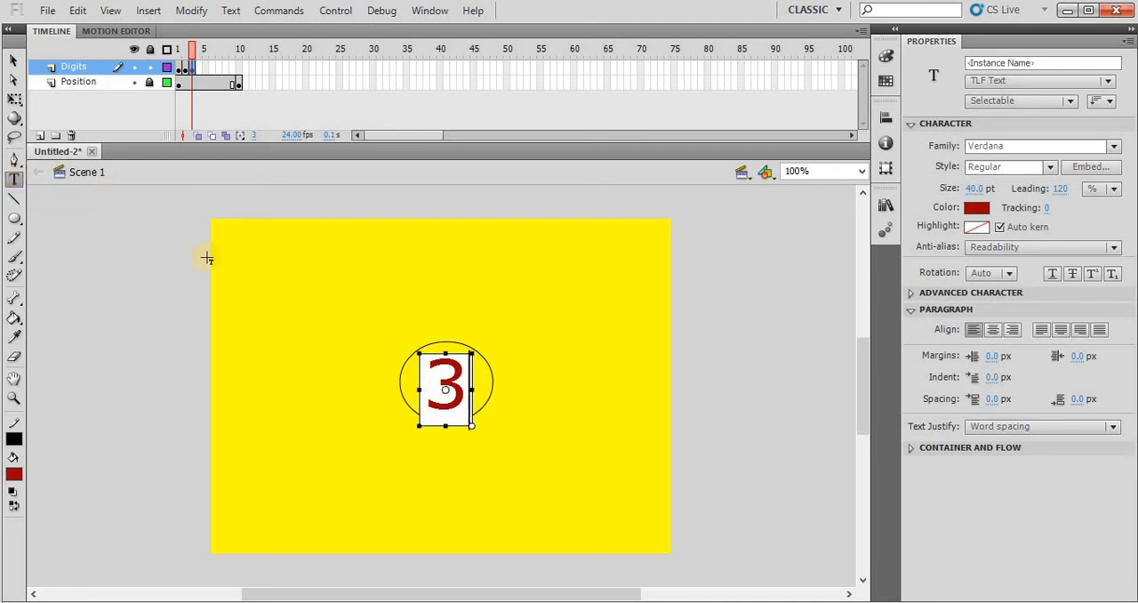
{"action": "left_click", "coordinate": [347, 387]}
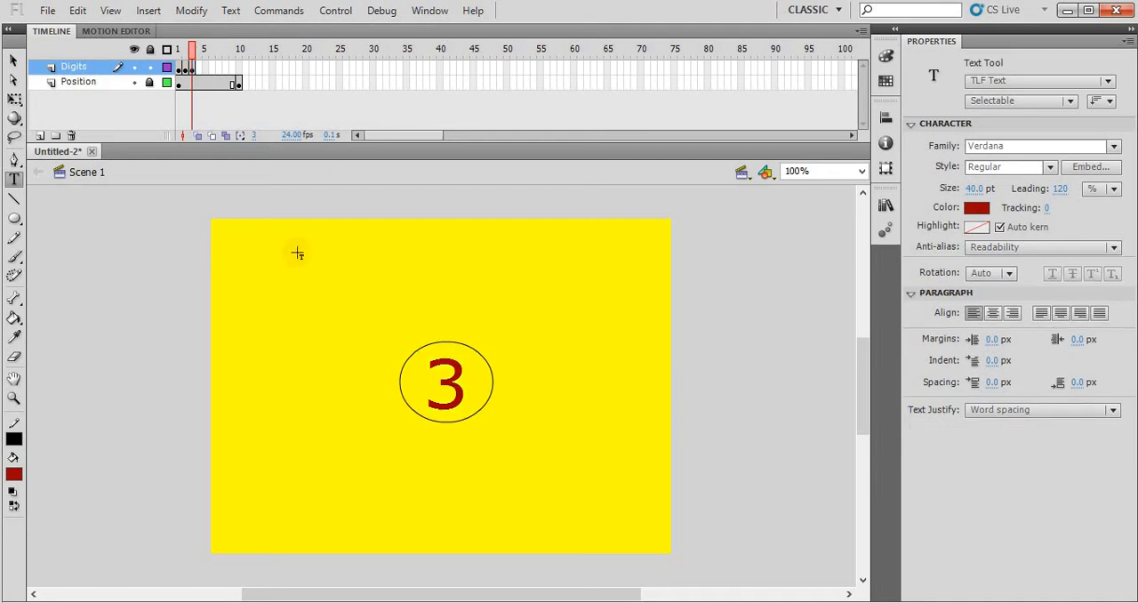
- Insert a keyframe at frame 4 of the Digits layer and change its digit to 2
{"action": "left_click", "coordinate": [199, 73]}
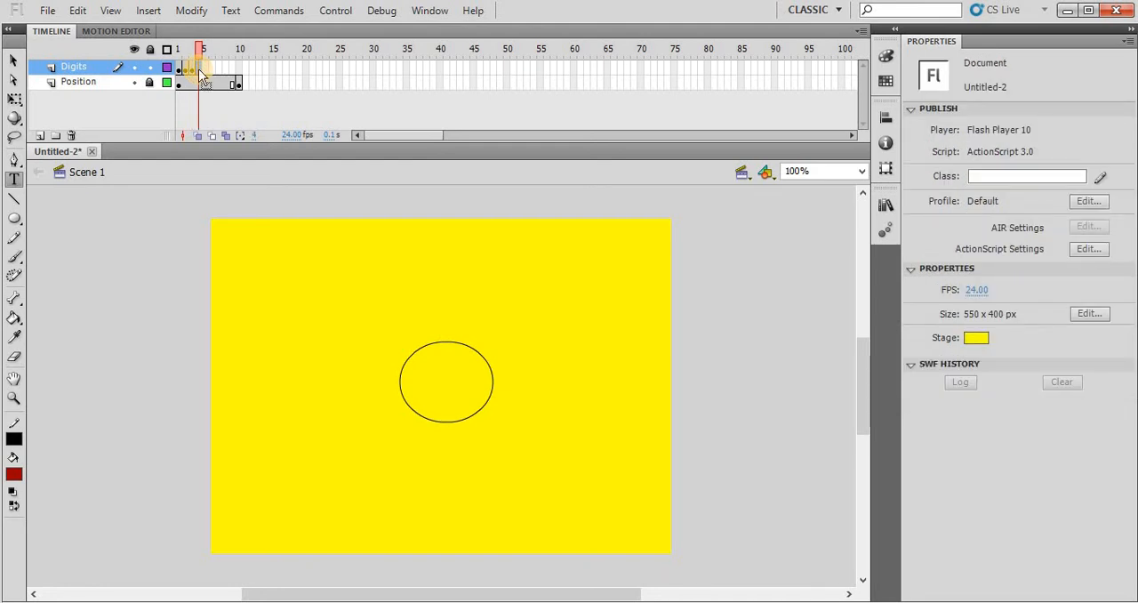
{"action": "key", "text": "F6"}
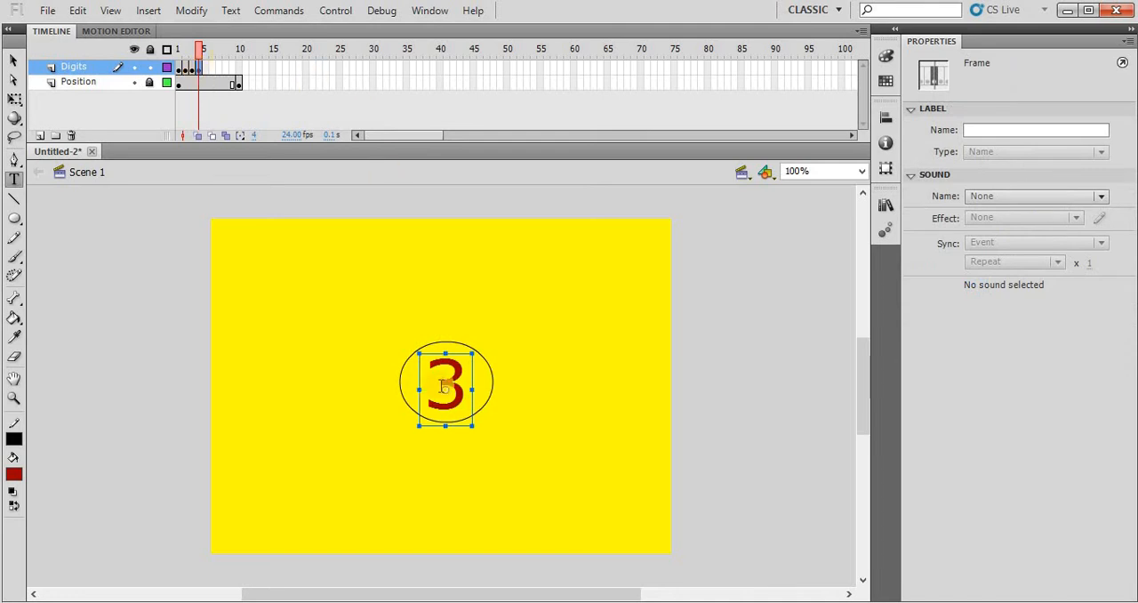
{"action": "double_click", "coordinate": [442, 386]}
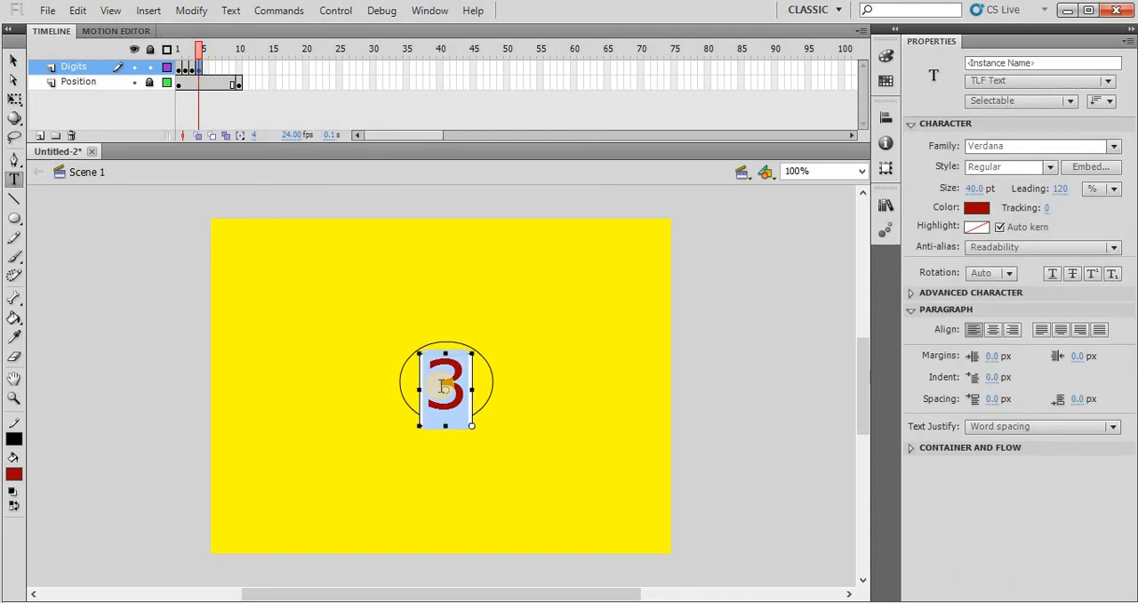
{"action": "type", "text": "2"}
{"action": "left_click", "coordinate": [613, 387]}
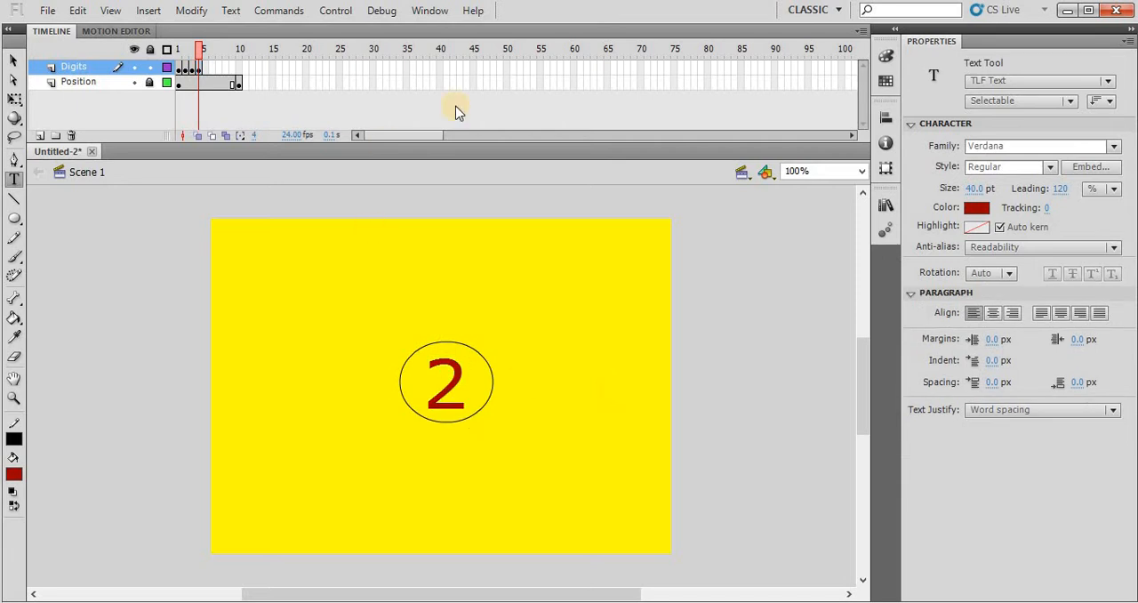
- Insert a keyframe at frame 5 of the Digits layer and change its digit to 1
{"action": "left_click", "coordinate": [206, 70]}
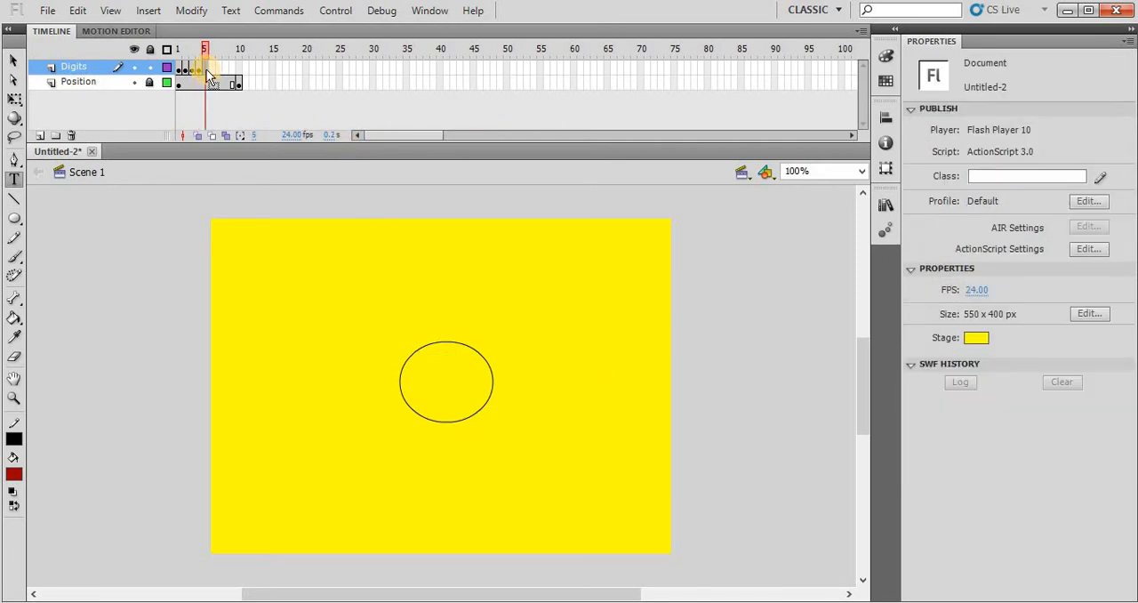
{"action": "key", "text": "F6"}
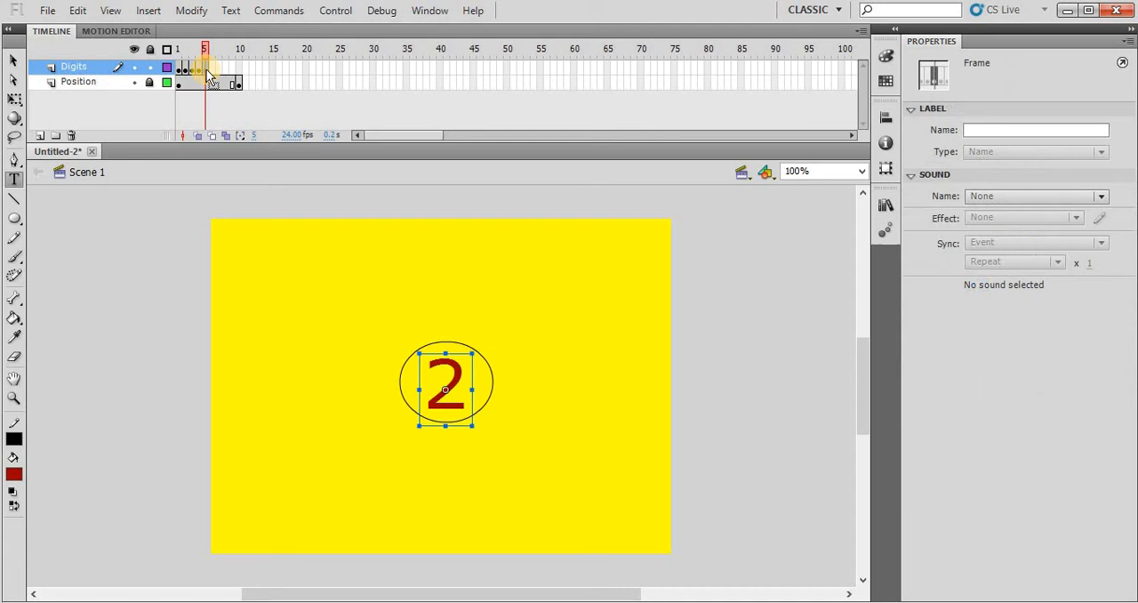
{"action": "double_click", "coordinate": [434, 384]}
{"action": "type", "text": "1"}
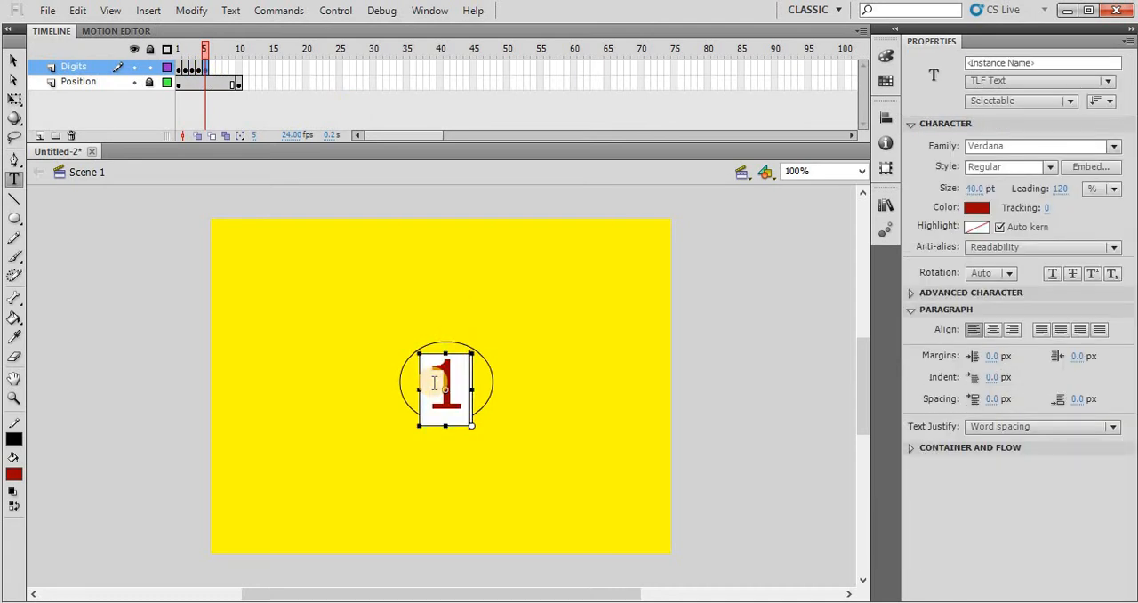
{"action": "left_click", "coordinate": [536, 382]}
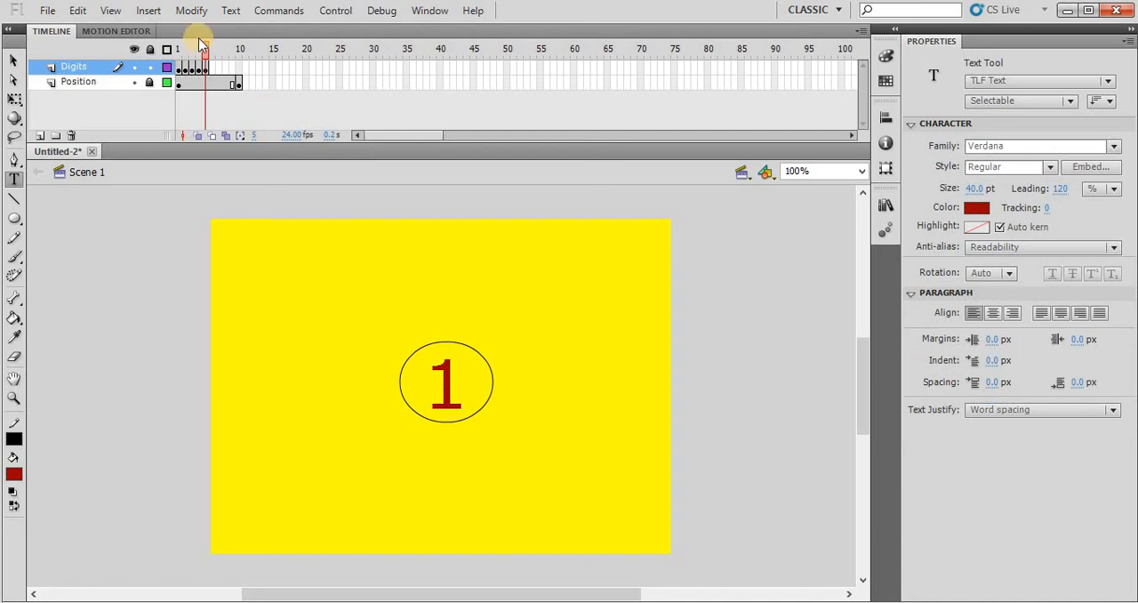
- Insert a keyframe at frame 6 of the Digits layer and replace its digit with the word Start
{"action": "left_click", "coordinate": [205, 69]}
{"action": "key", "text": "F7"}
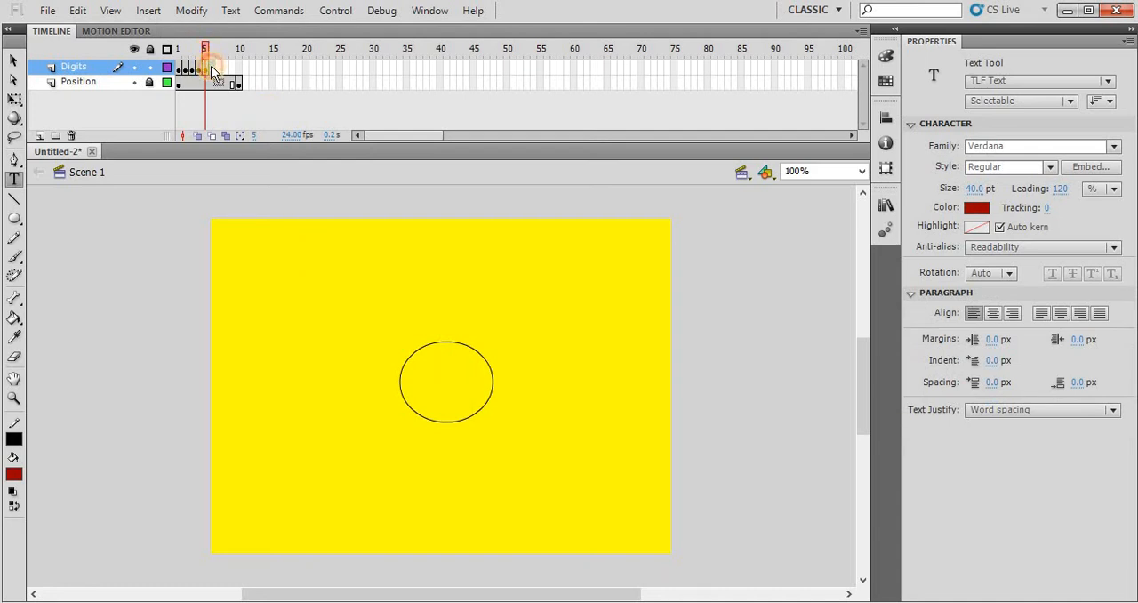
{"action": "left_click", "coordinate": [212, 68]}
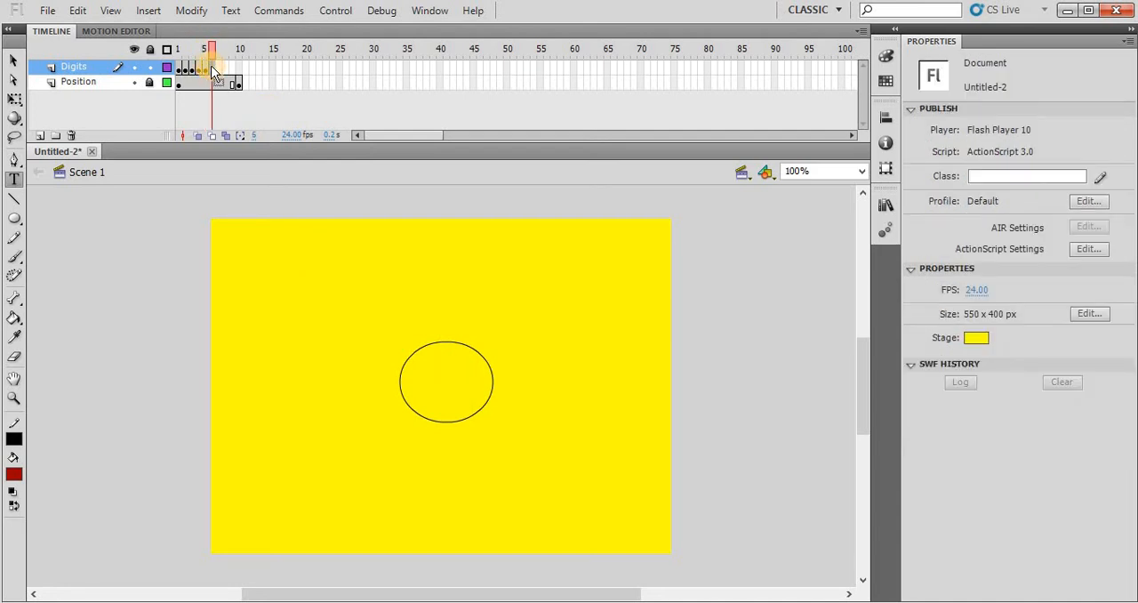
{"action": "key", "text": "F6"}
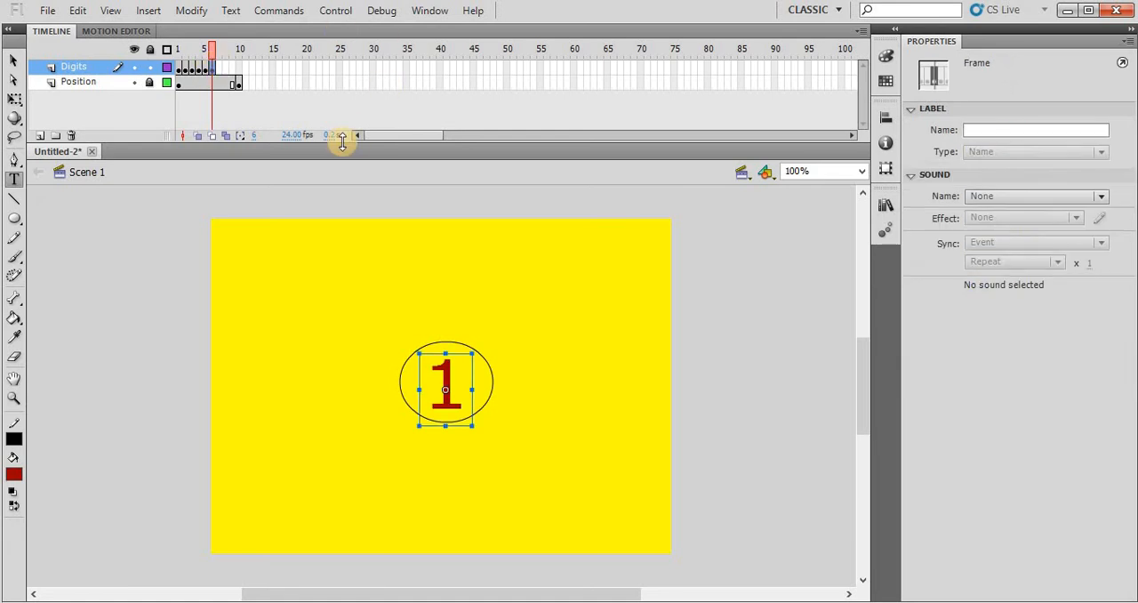
{"action": "double_click", "coordinate": [435, 372]}
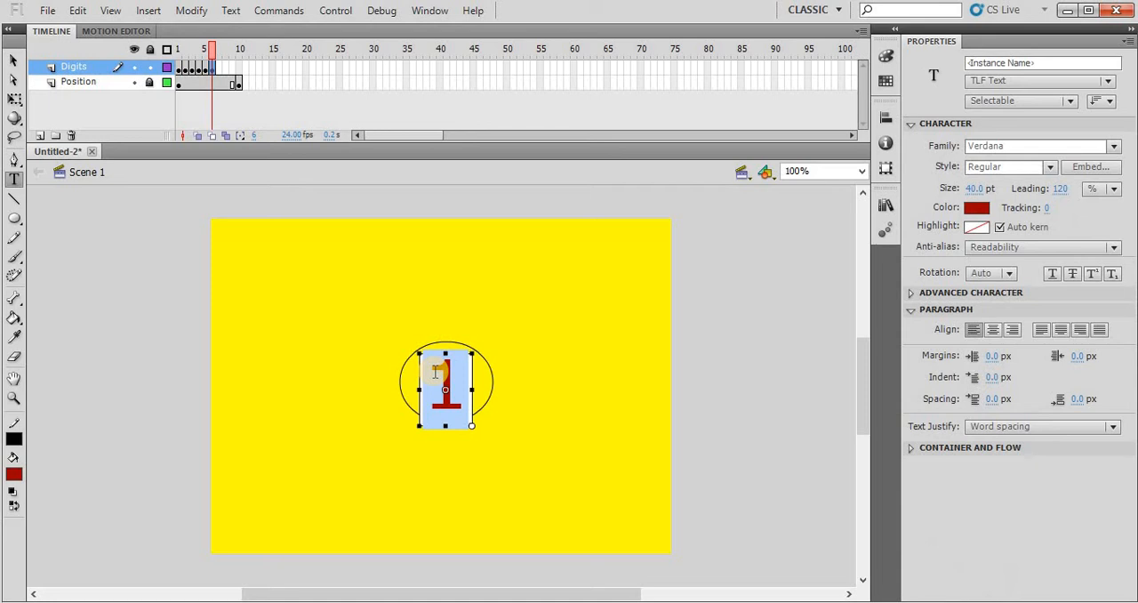
{"action": "type", "text": "Start"}
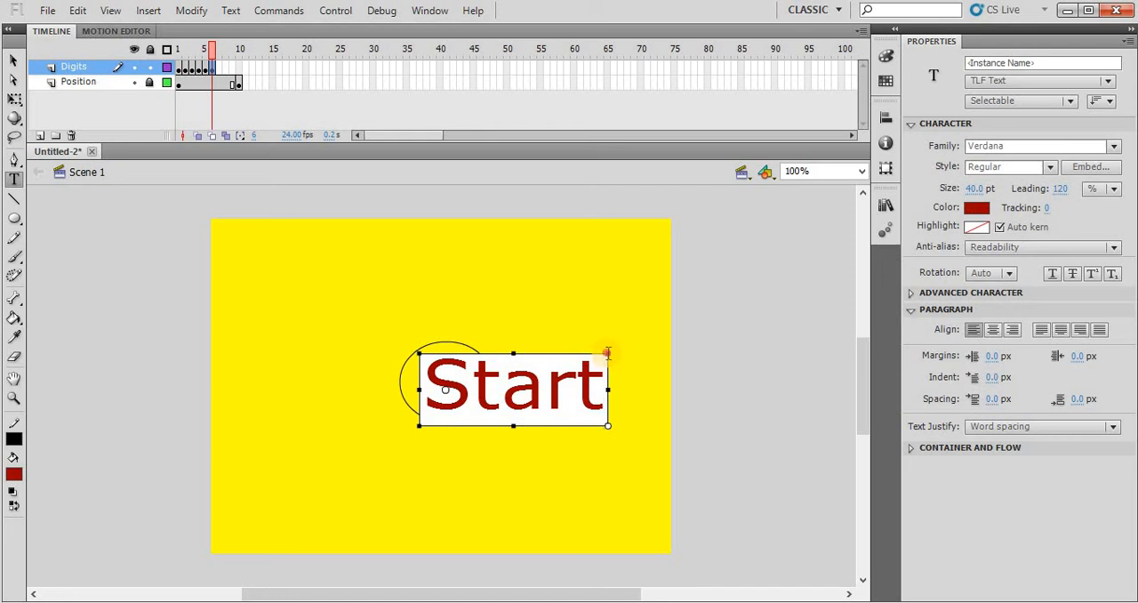
- Set the size of the whole Start text to 20 pt
{"action": "key", "text": "ctrl+a"}
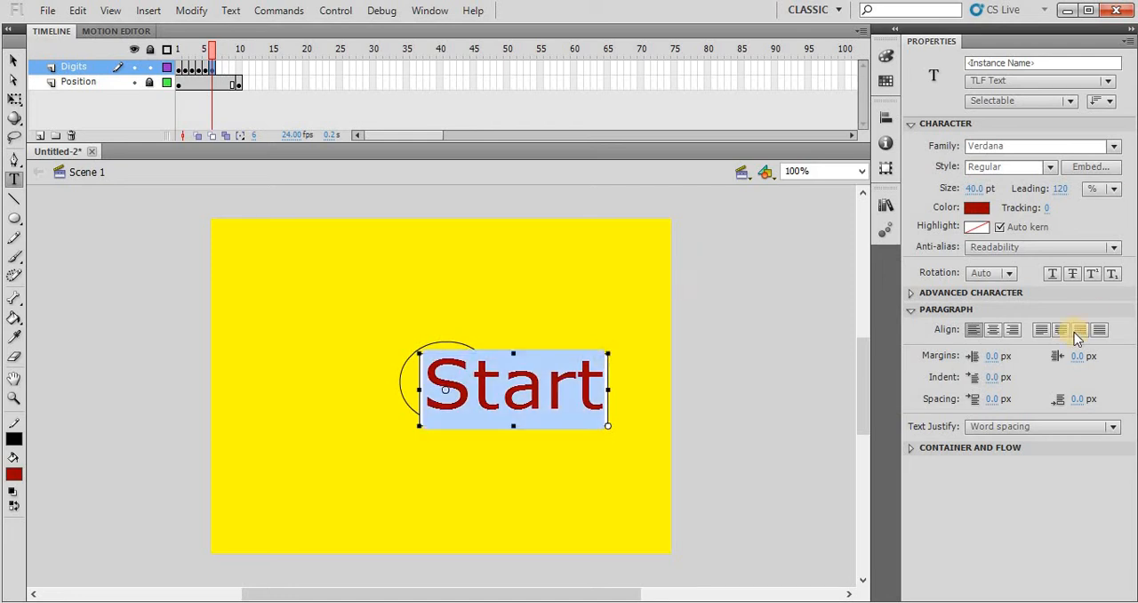
{"action": "left_click", "coordinate": [975, 188]}
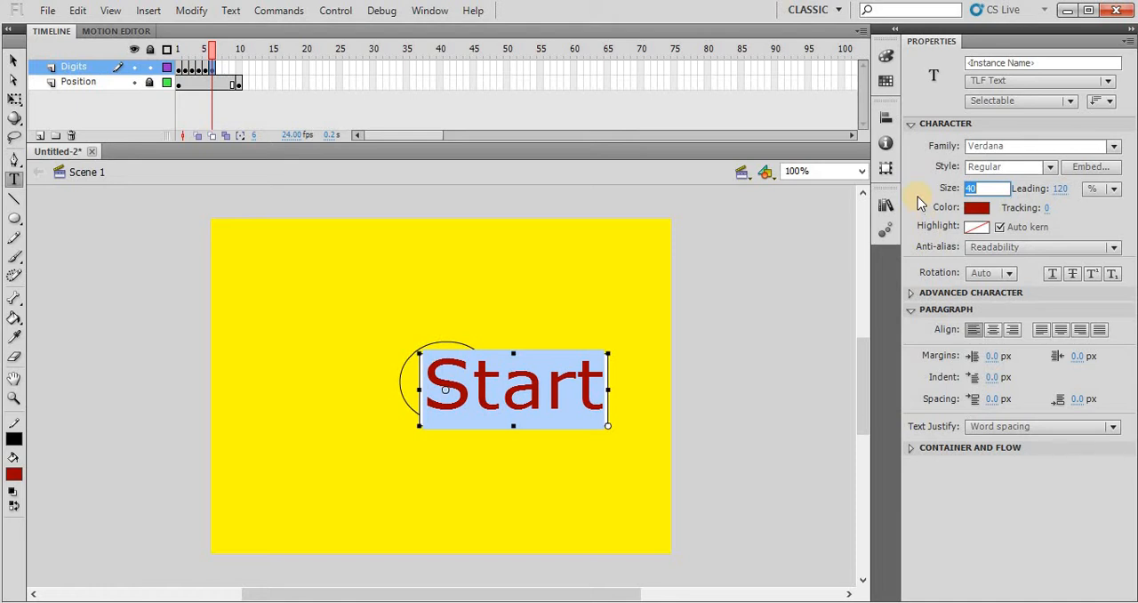
{"action": "type", "text": "20"}
{"action": "key", "text": "Return"}
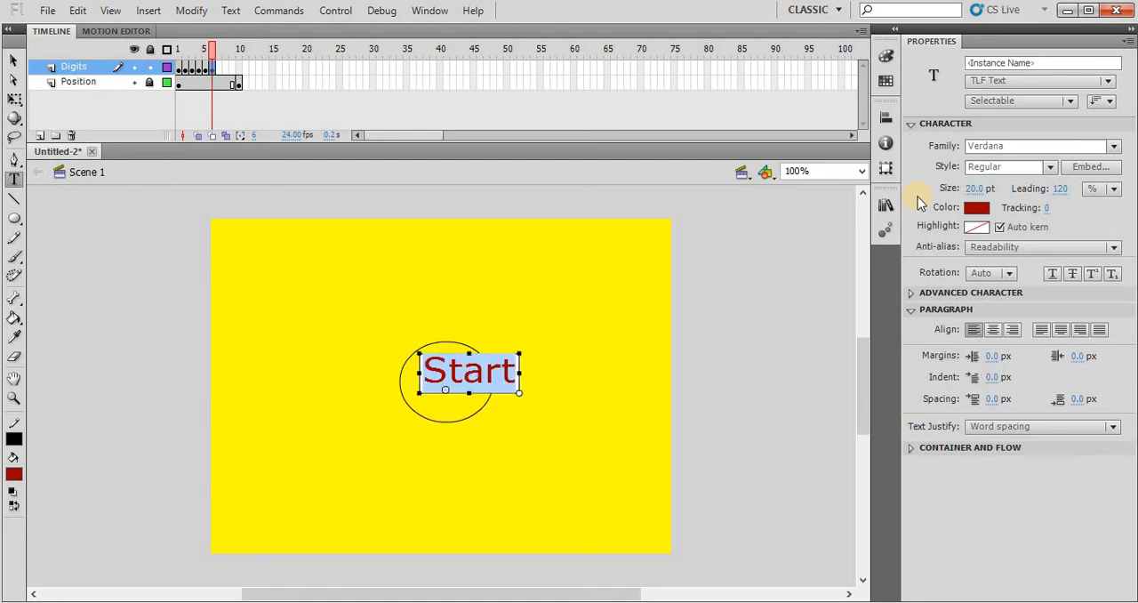
- Move the Start text to the middle of the oval, at about X 219 and Y 176
{"action": "left_click", "coordinate": [14, 60]}
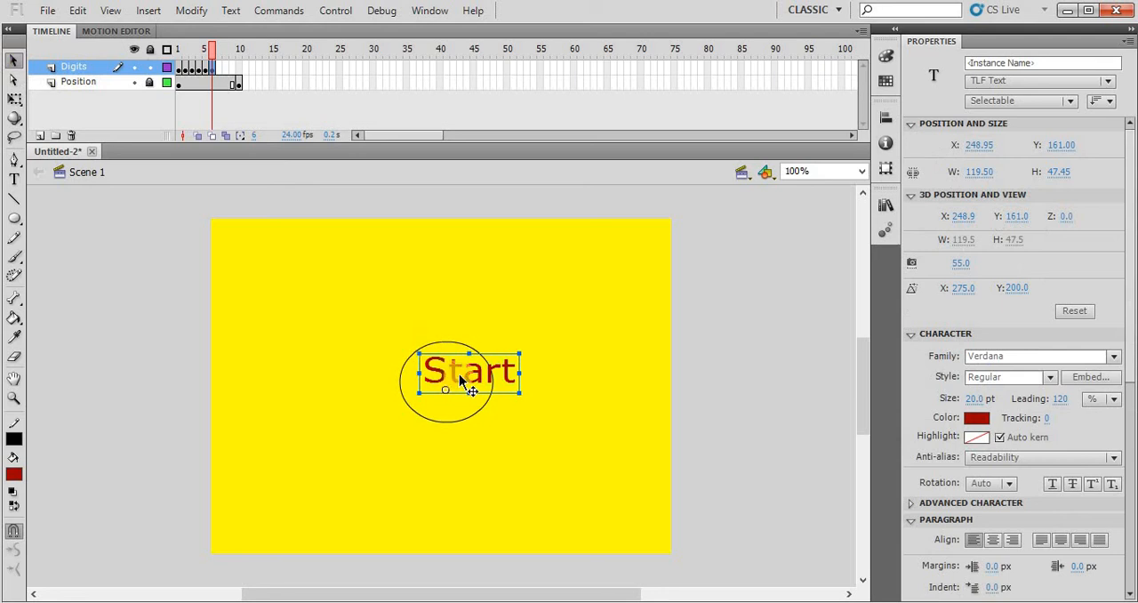
{"action": "left_click_drag", "start_coordinate": [459, 372], "coordinate": [436, 388]}
{"action": "key", "text": "Right"}
{"action": "key", "text": "Right"}
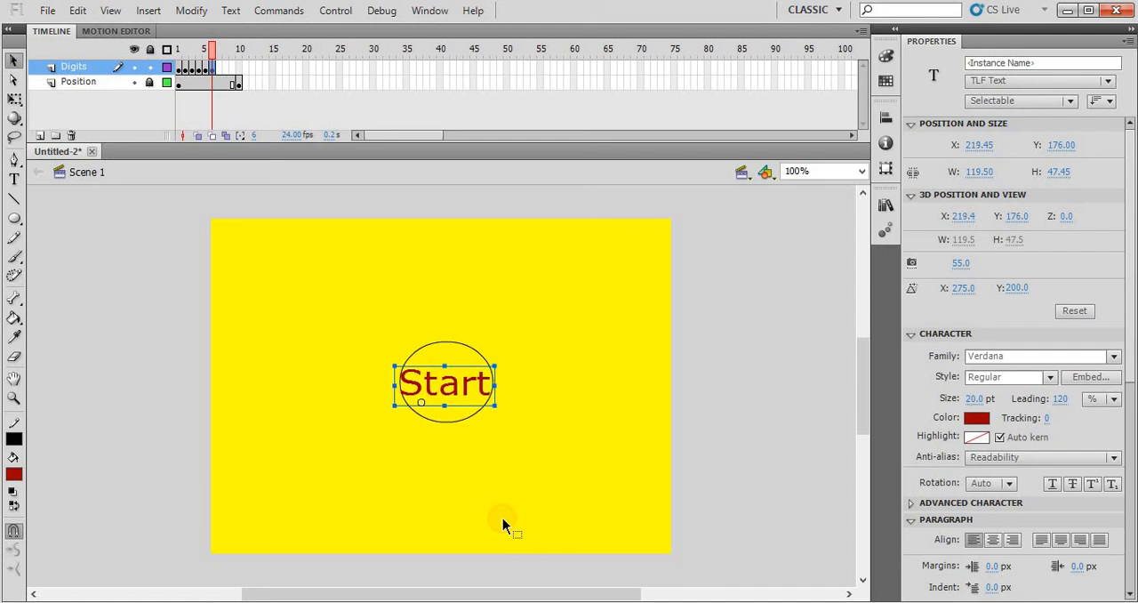
{"action": "left_click", "coordinate": [567, 441]}
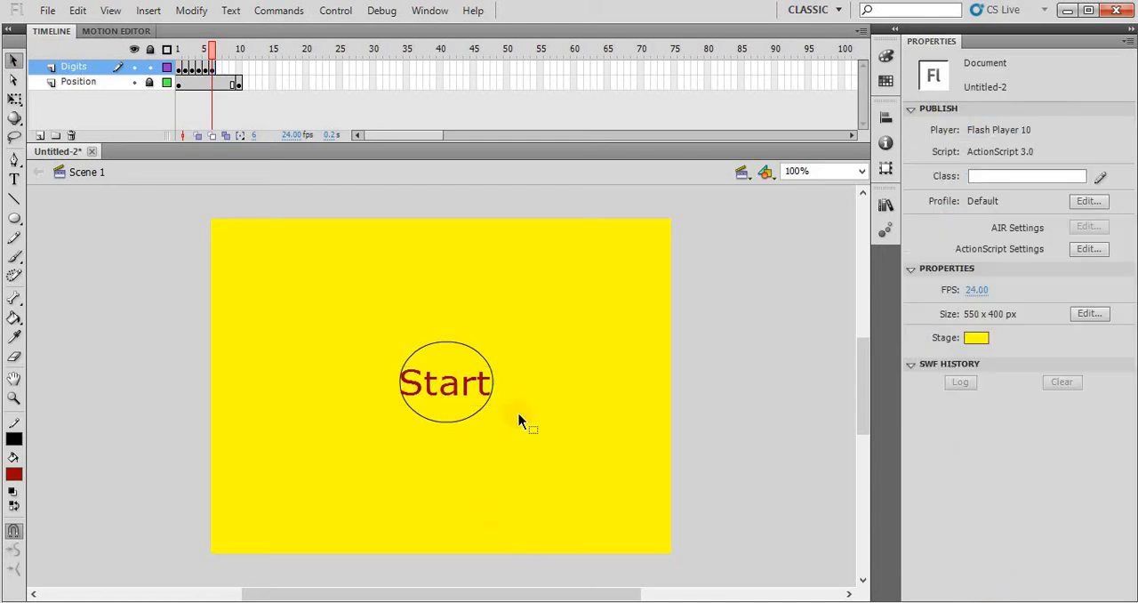
- Insert a keyframe at frame 10 of the Digits layer to extend the Start text
{"action": "left_click", "coordinate": [238, 69]}
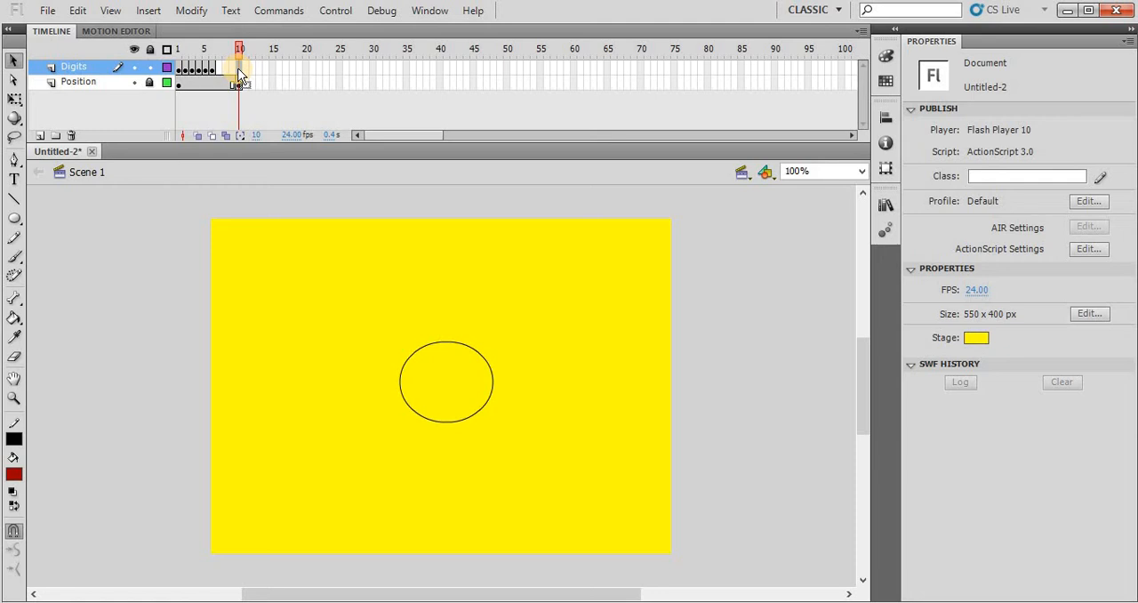
{"action": "key", "text": "F6"}
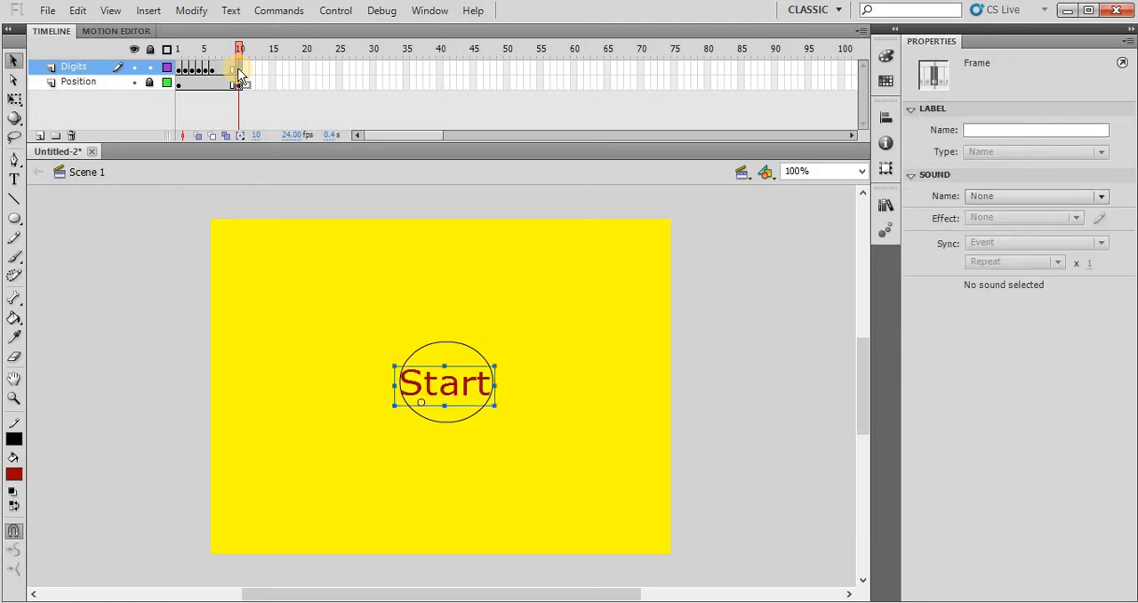
{"action": "left_click", "coordinate": [551, 392]}
- Delete the Position layer with the oval and return the playhead to frame 1
{"action": "left_click", "coordinate": [80, 83]}
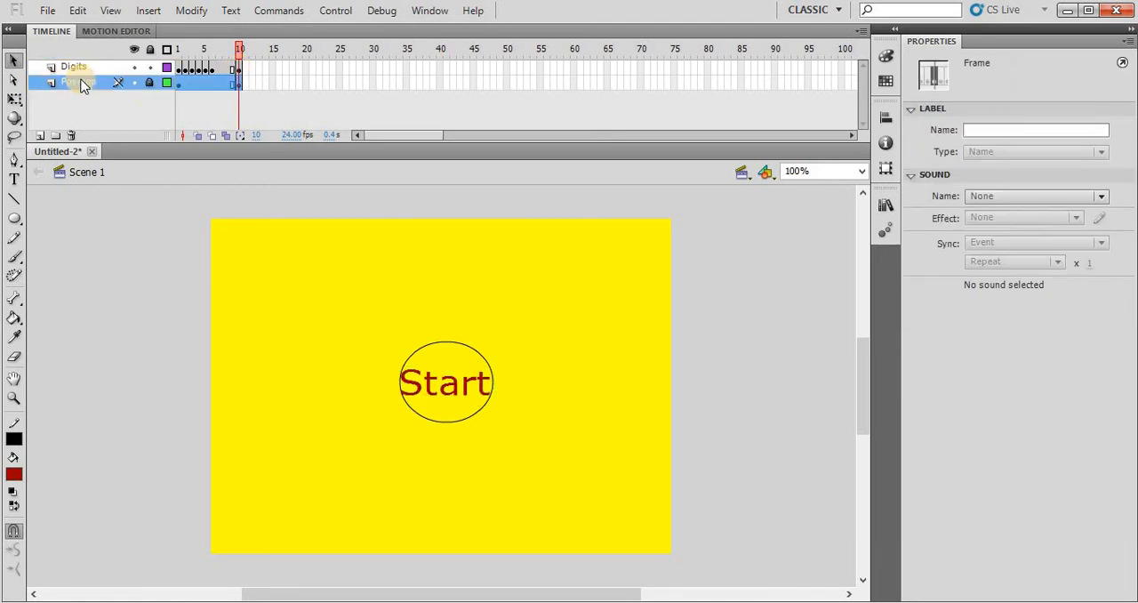
{"action": "left_click", "coordinate": [71, 136]}
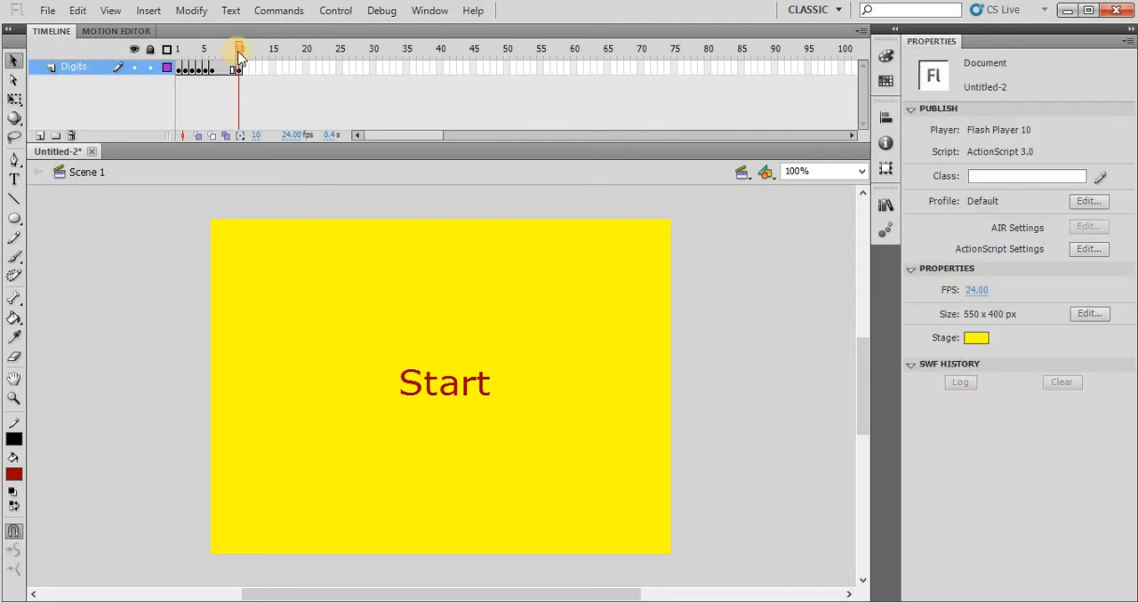
{"action": "left_click_drag", "start_coordinate": [233, 53], "coordinate": [166, 51]}
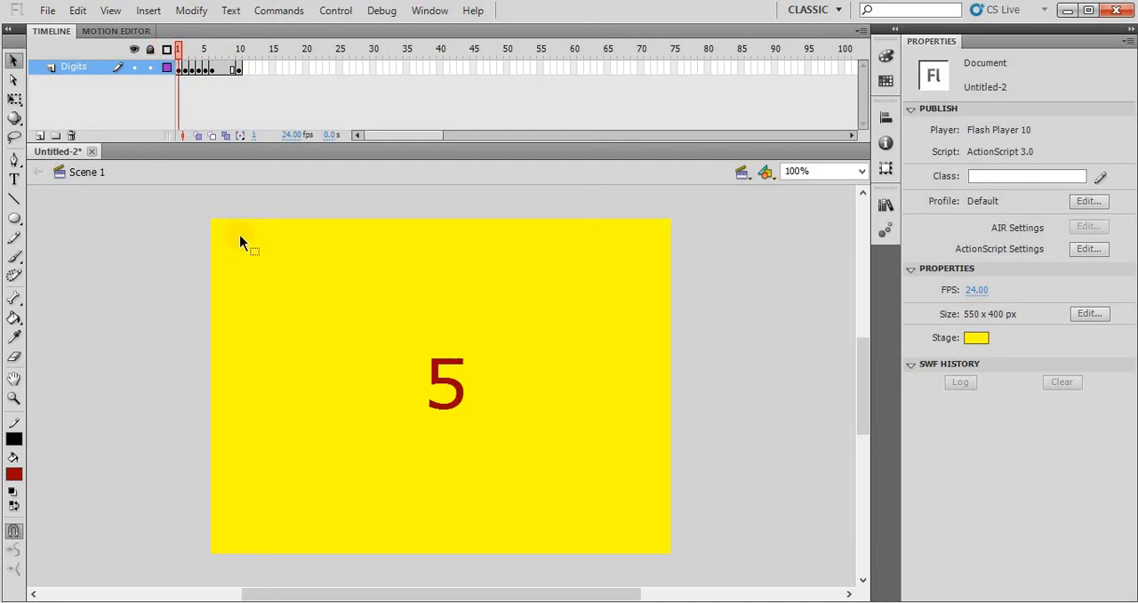
- Set the frame rate to 1 fps and test the movie, closing the preview when done
{"action": "left_click", "coordinate": [293, 135]}
{"action": "type", "text": "1"}
{"action": "key", "text": "Return"}
{"action": "key", "text": "ctrl+Return"}
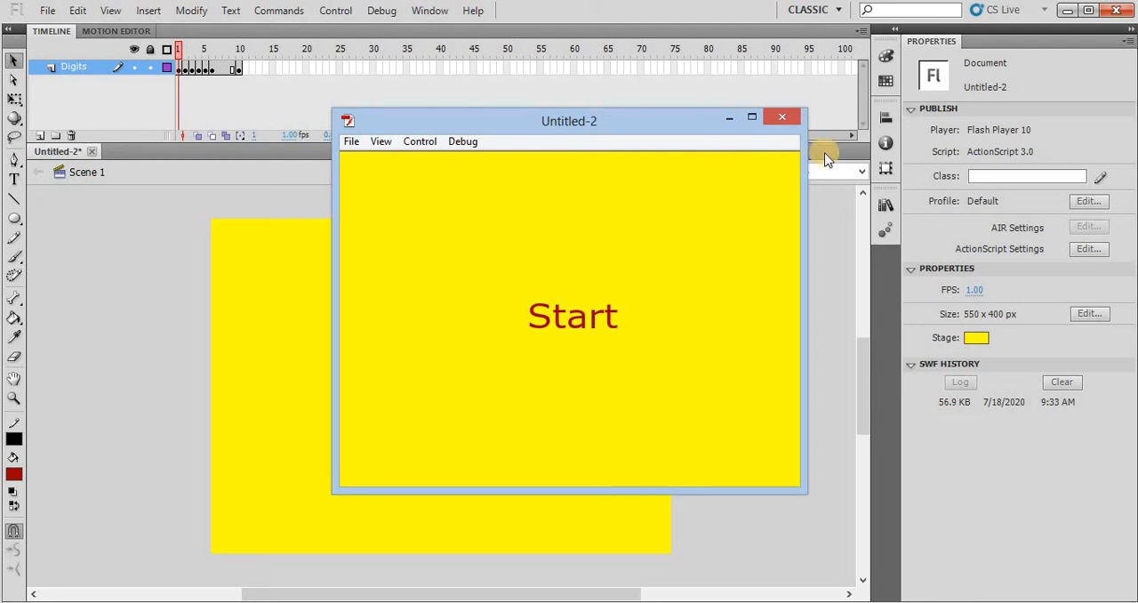
{"action": "left_click", "coordinate": [777, 117]}
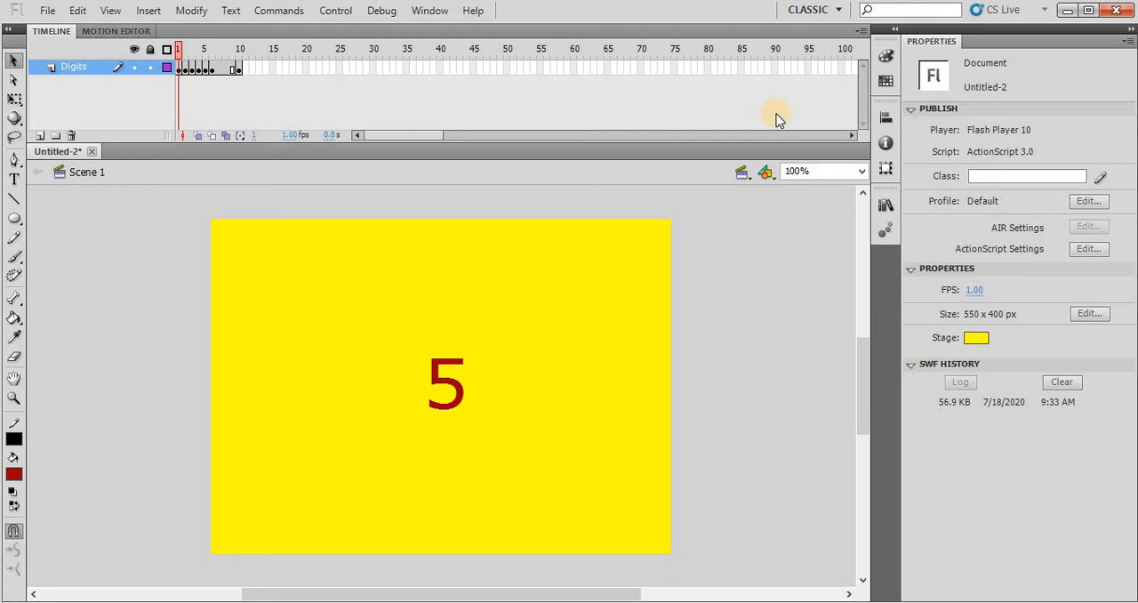
- Insert a new scene, switch to Scene 1 and return to Scene 2
{"action": "left_click", "coordinate": [146, 14]}
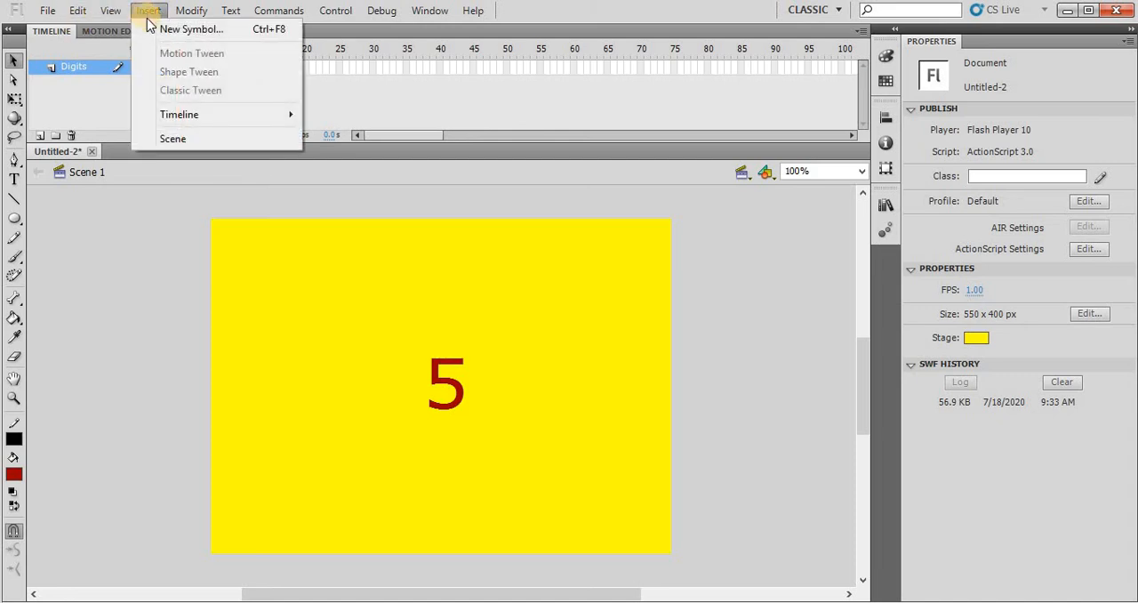
{"action": "left_click", "coordinate": [175, 143]}
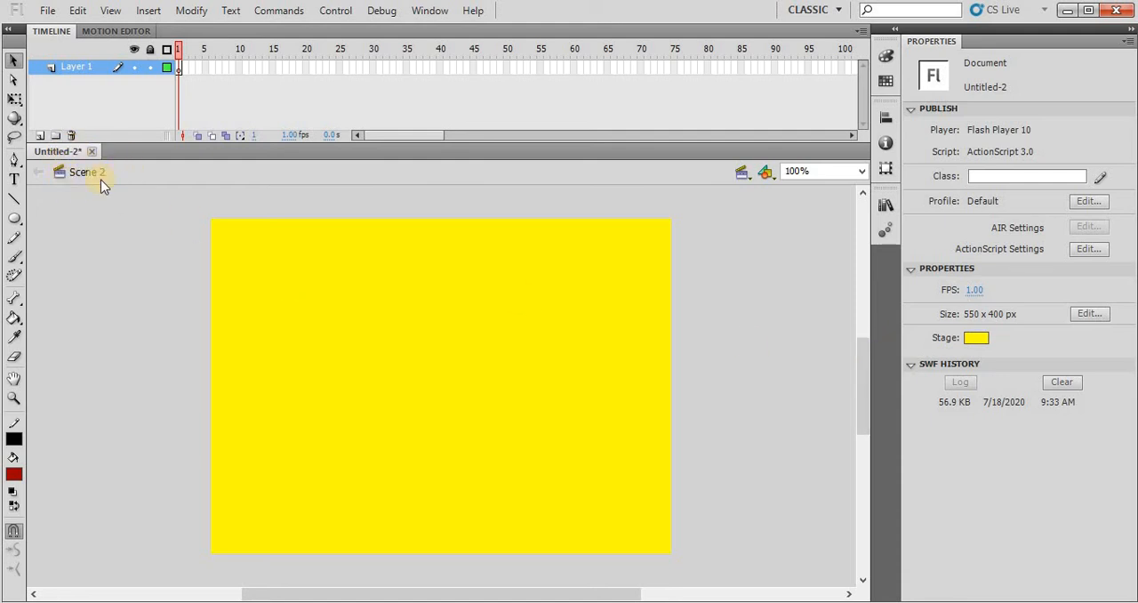
{"action": "left_click", "coordinate": [743, 173]}
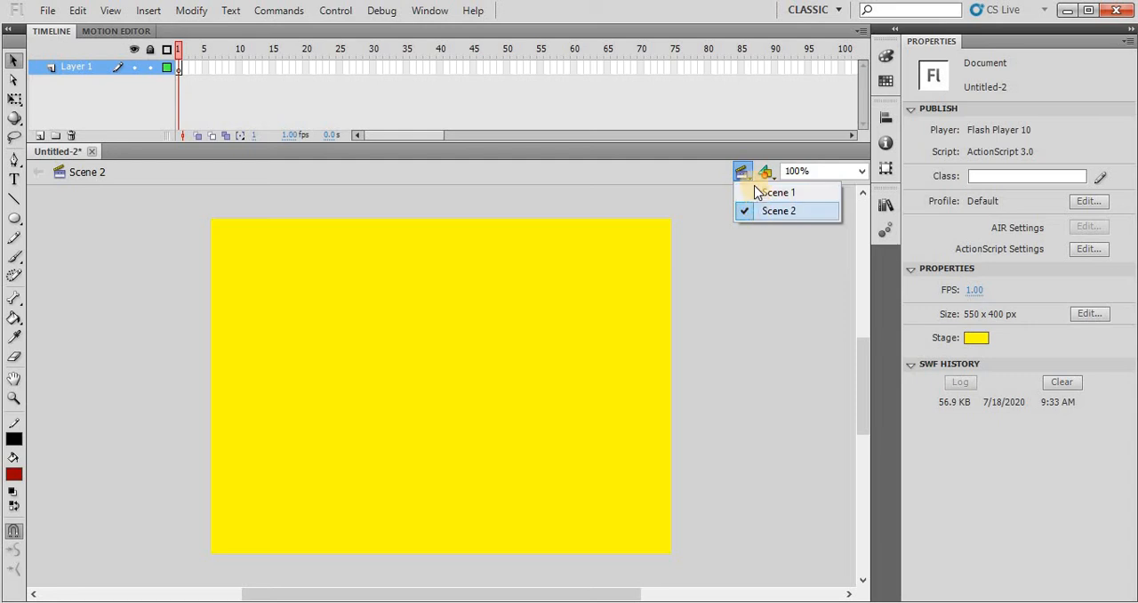
{"action": "left_click", "coordinate": [756, 193]}
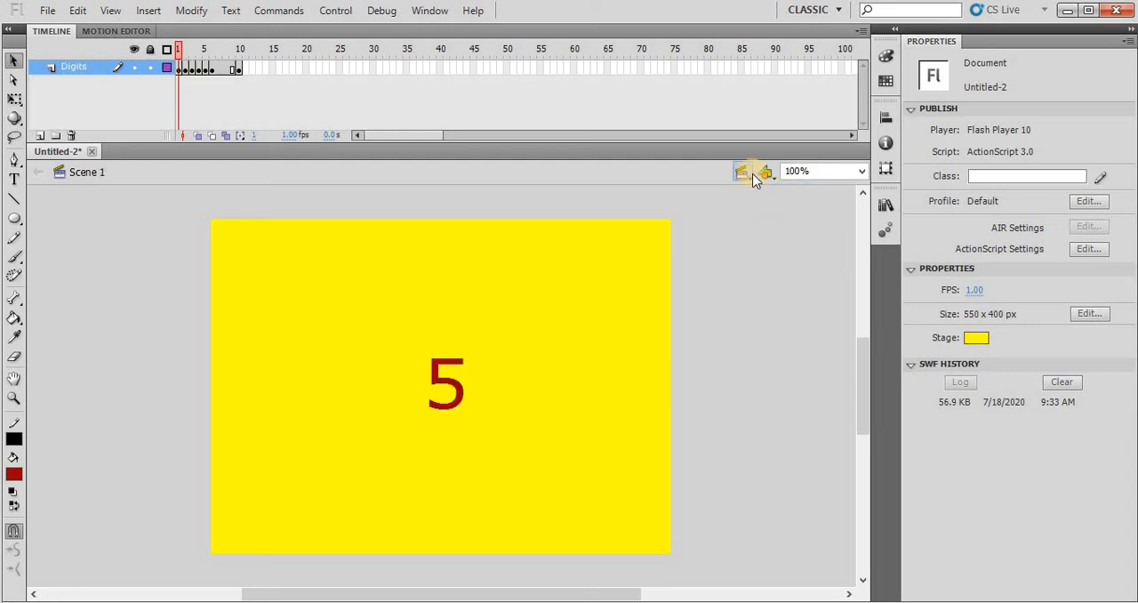
{"action": "left_click", "coordinate": [749, 173]}
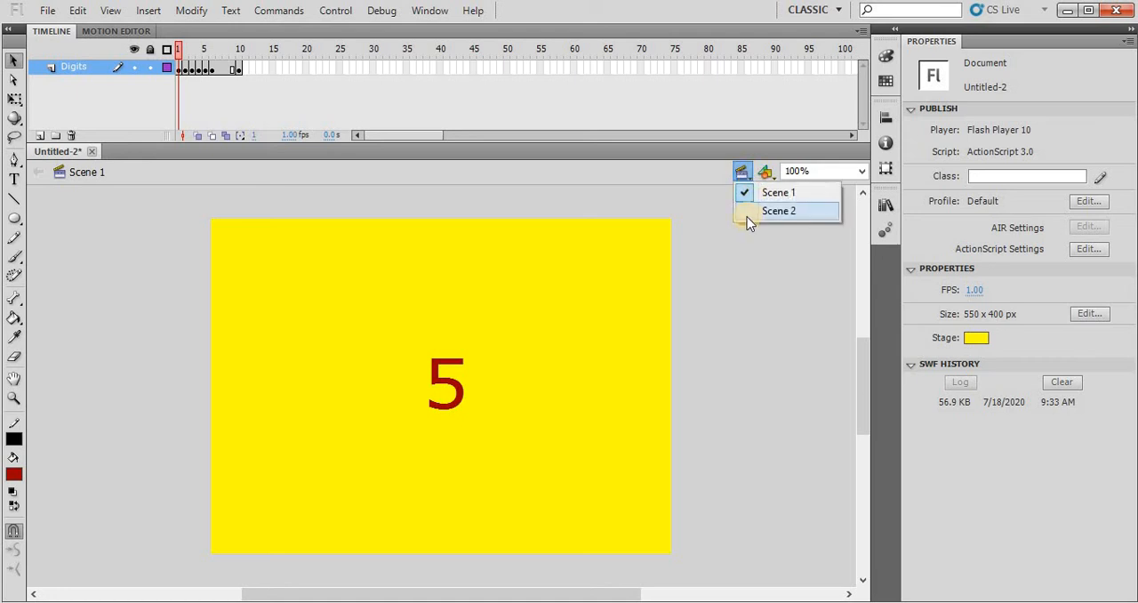
{"action": "left_click", "coordinate": [746, 214]}
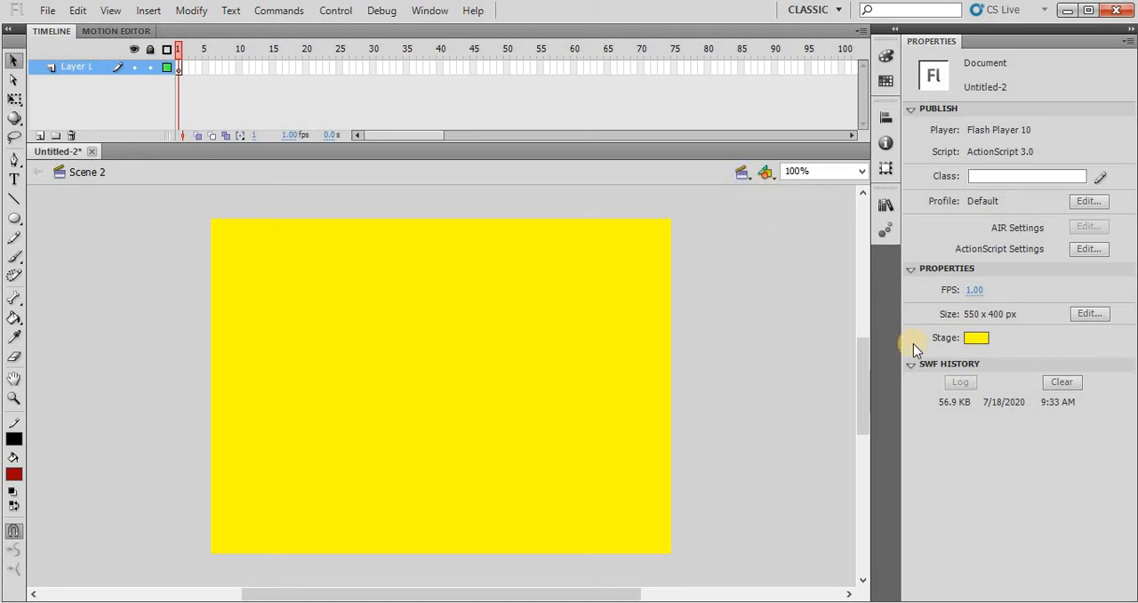
- Change the stage color to white
{"action": "left_click", "coordinate": [975, 339]}
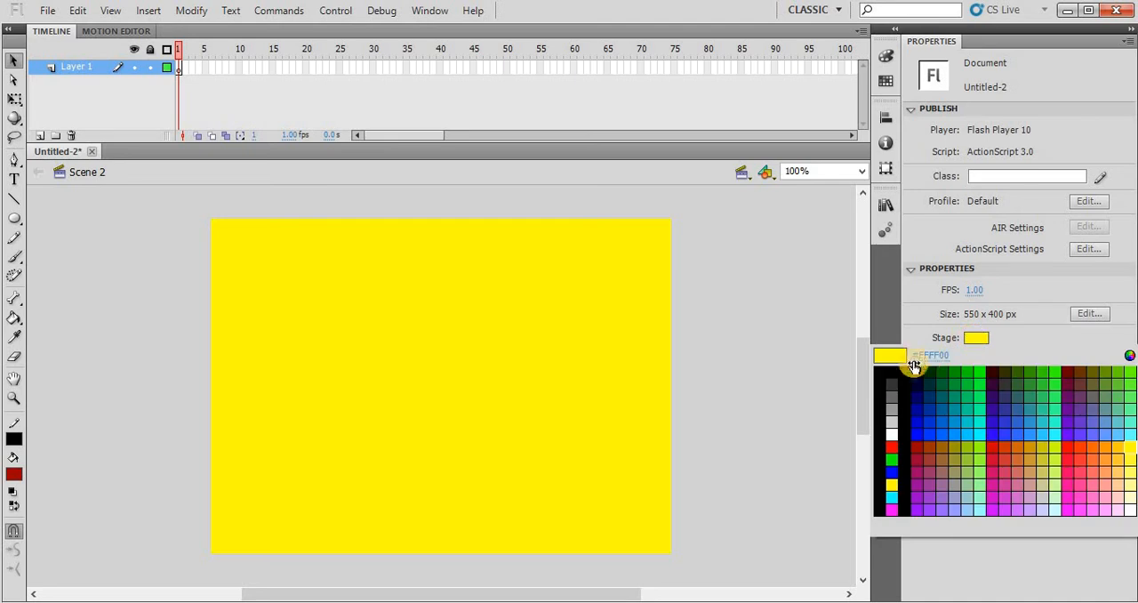
{"action": "left_click", "coordinate": [890, 435]}
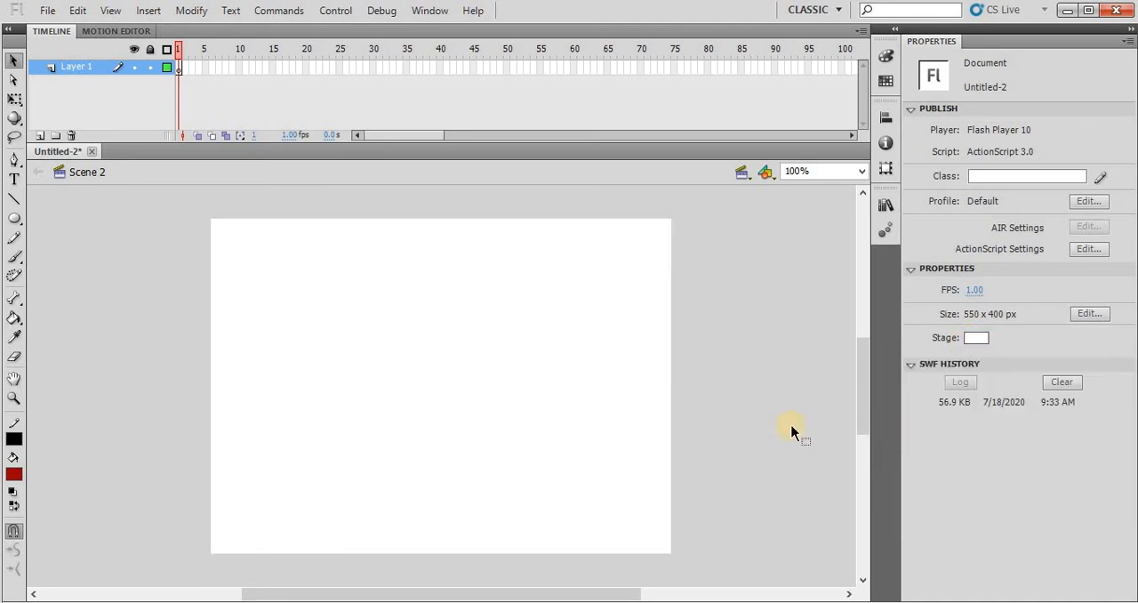
- Add the text Multimedia to the upper middle of the stage in Scene 2
{"action": "key", "text": "t"}
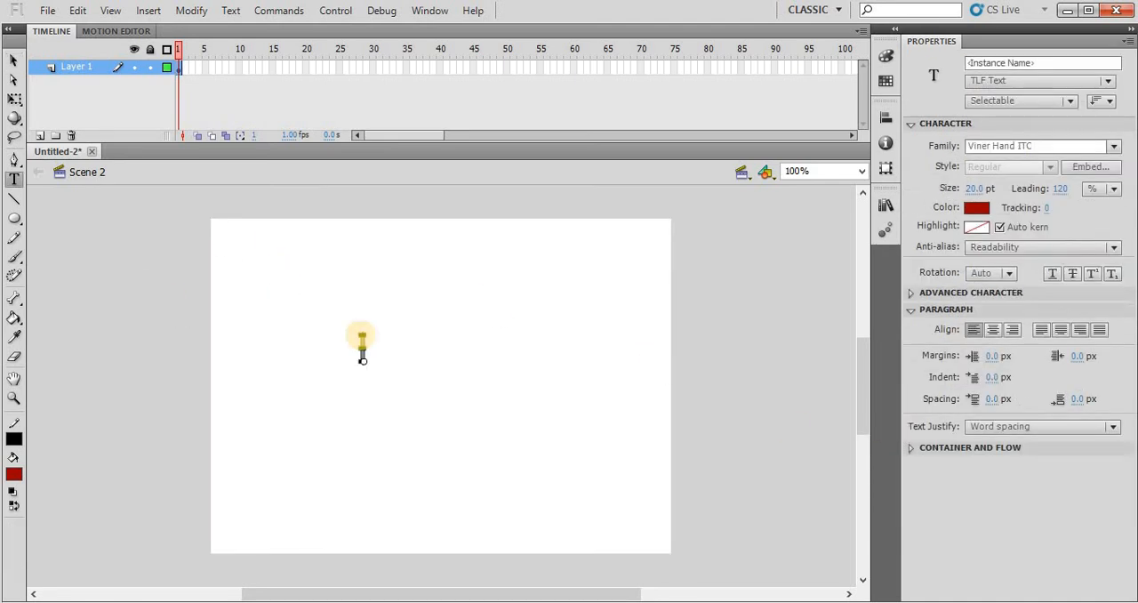
{"action": "left_click", "coordinate": [362, 336]}
{"action": "type", "text": "Multimedia"}
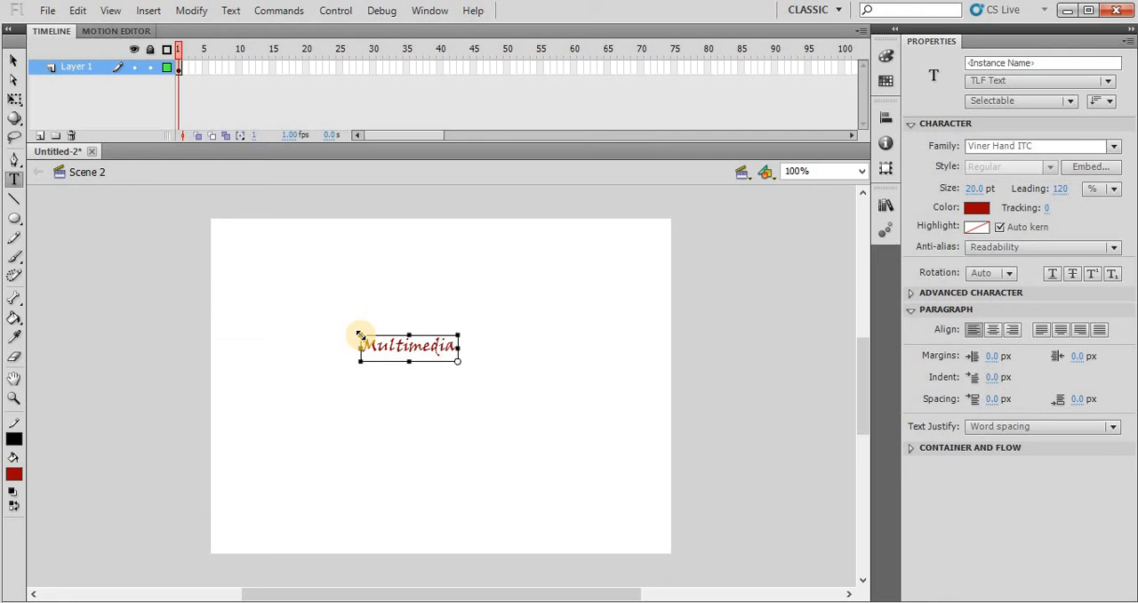
- Enlarge the Multimedia text to about 234 by 94 px and move it to about X 145, Y 143
{"action": "left_click", "coordinate": [14, 99]}
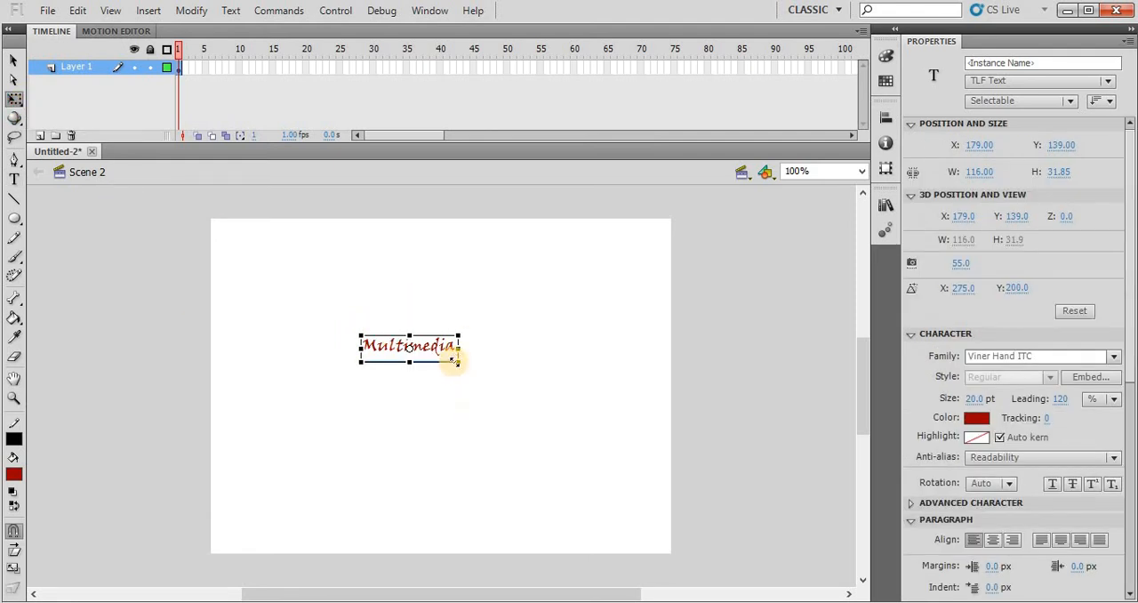
{"action": "left_click_drag", "start_coordinate": [453, 361], "coordinate": [503, 386]}
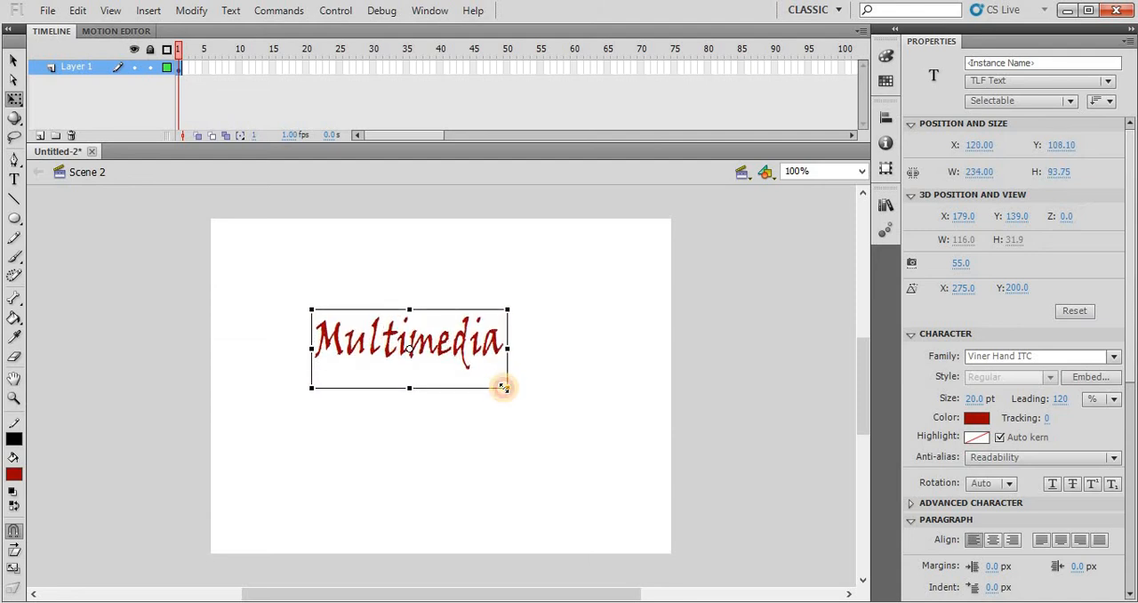
{"action": "left_click_drag", "start_coordinate": [435, 344], "coordinate": [458, 370]}
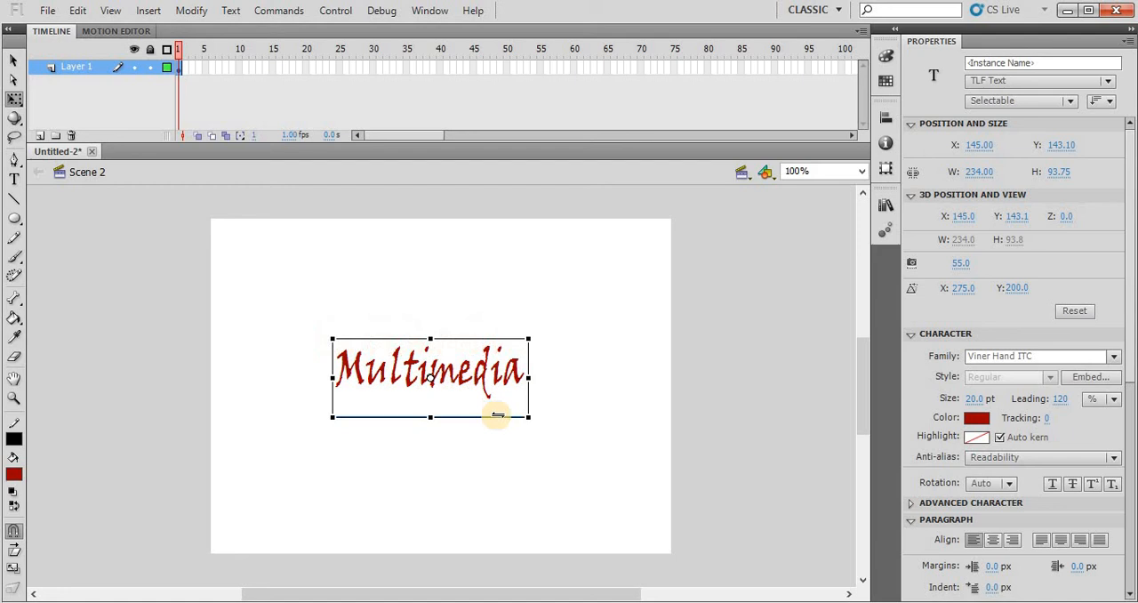
- Rename the layer holding the Multimedia text to Text
{"action": "left_click", "coordinate": [606, 423]}
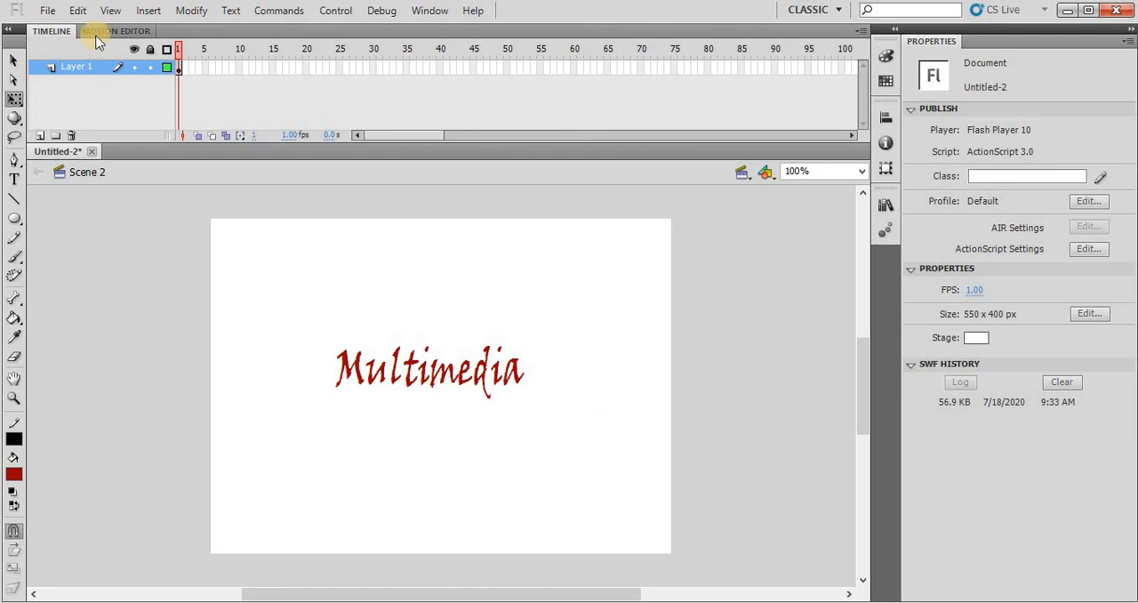
{"action": "double_click", "coordinate": [75, 66]}
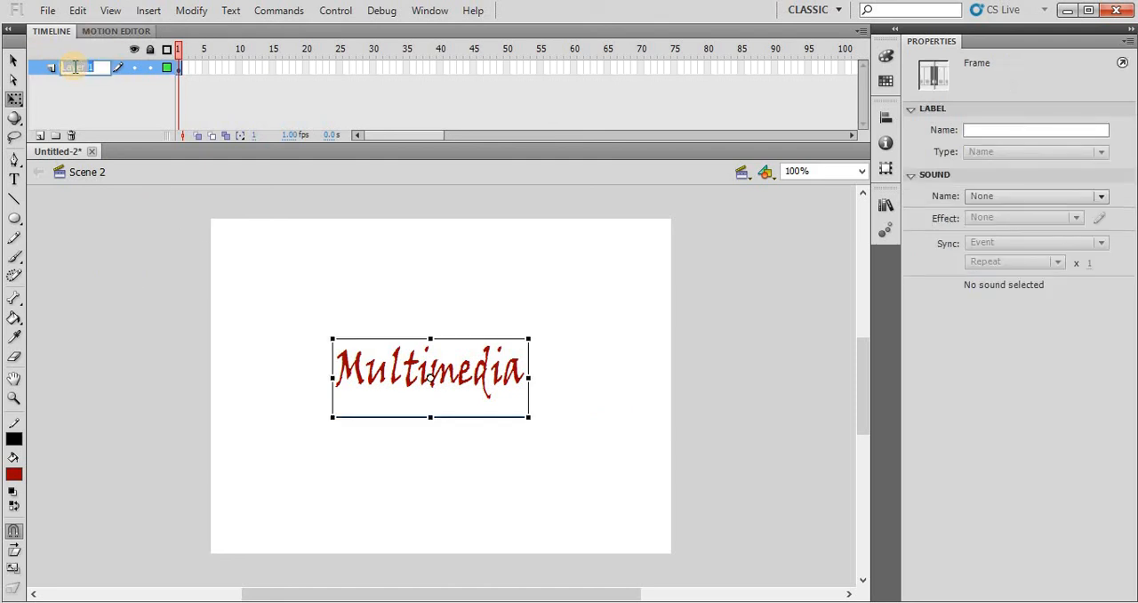
{"action": "type", "text": "Text"}
{"action": "key", "text": "Return"}
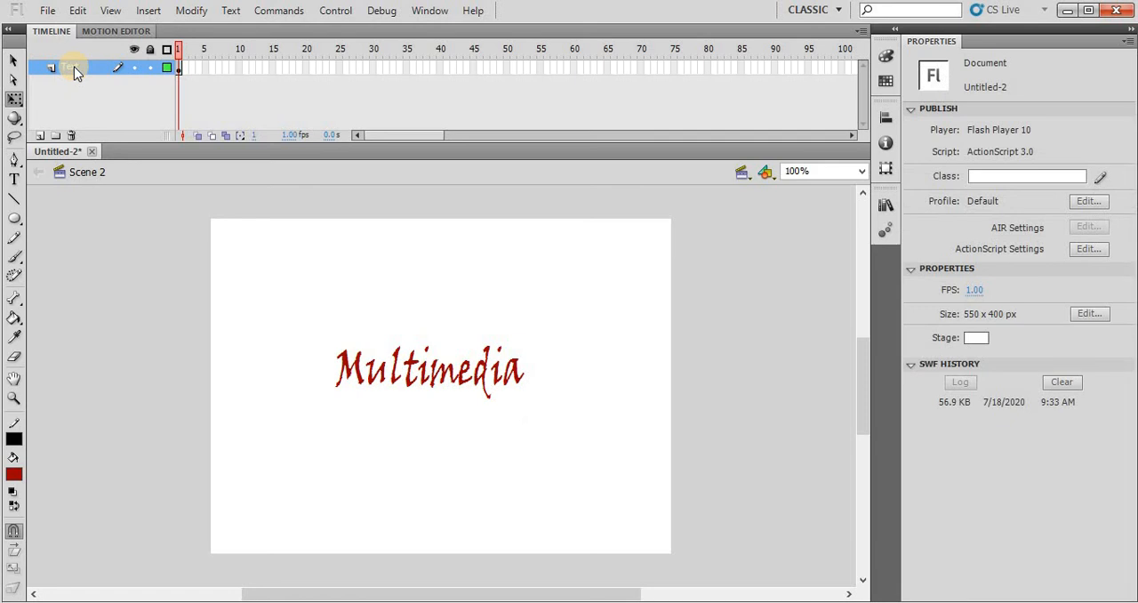
- Add a new layer above the Text layer and name it Rectangle
{"action": "left_click", "coordinate": [39, 135]}
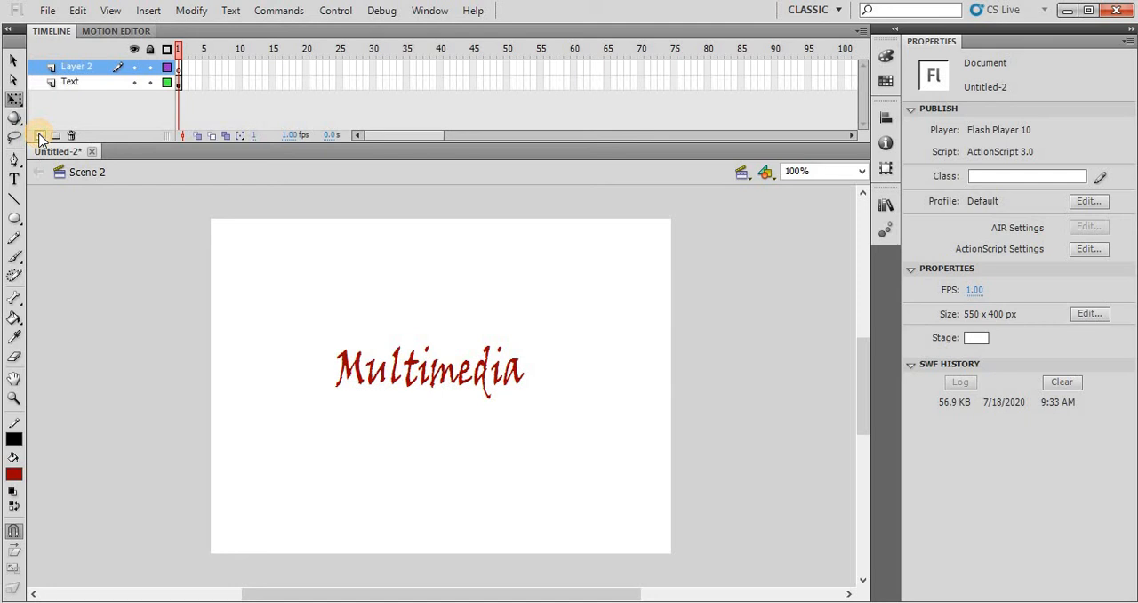
{"action": "double_click", "coordinate": [78, 67]}
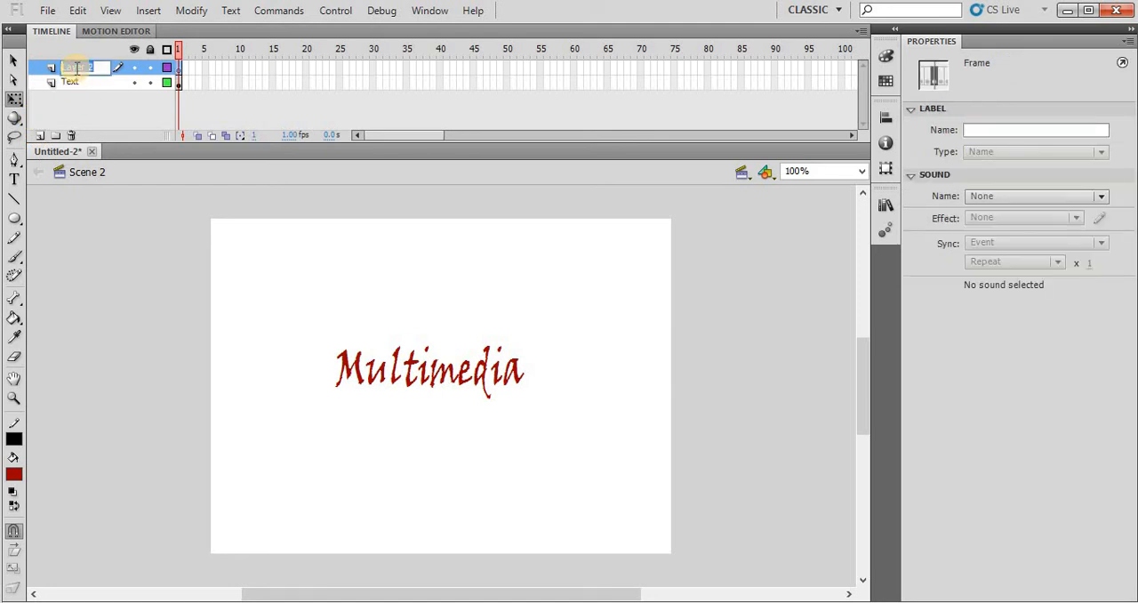
{"action": "type", "text": "Rectangle"}
{"action": "key", "text": "Return"}
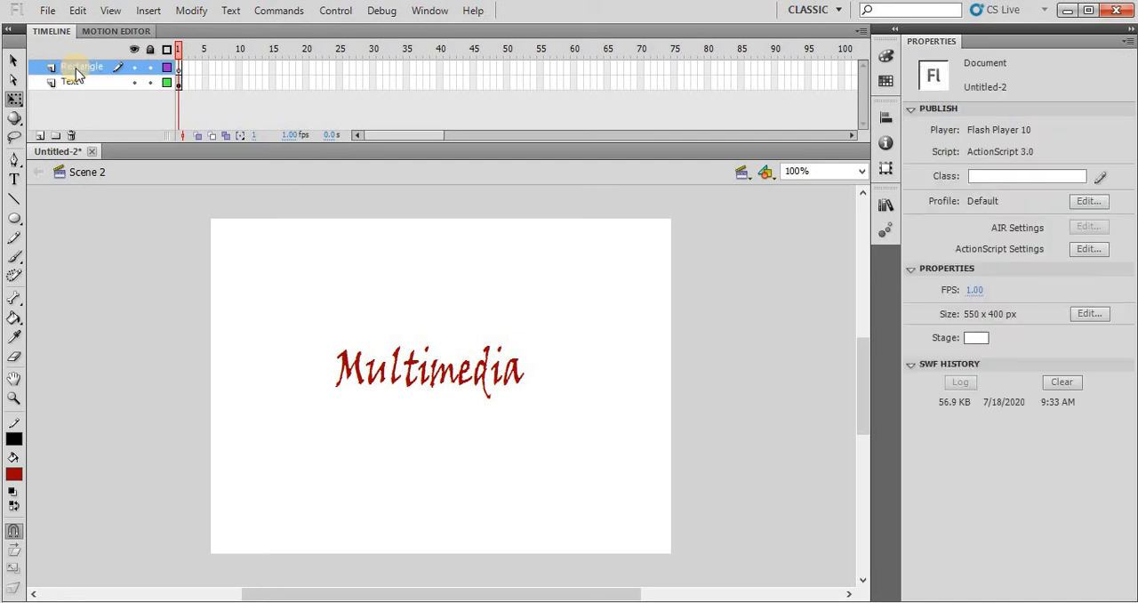
- Draw a white rectangle without stroke, about 268 by 60 px, just above the Multimedia text on the Rectangle layer
{"action": "left_click", "coordinate": [14, 438]}
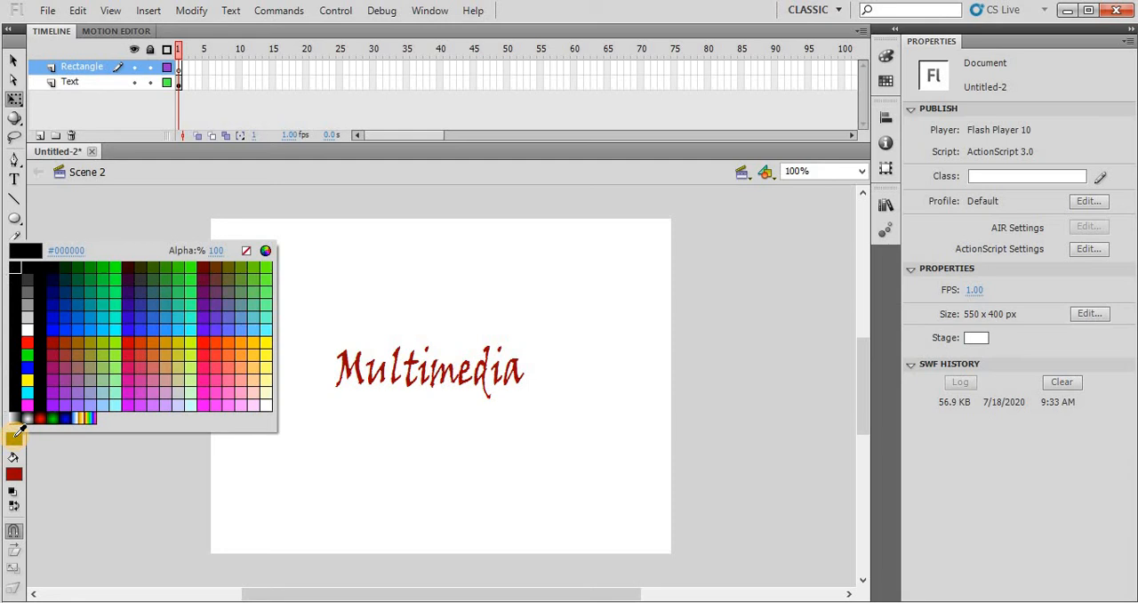
{"action": "left_click", "coordinate": [247, 250]}
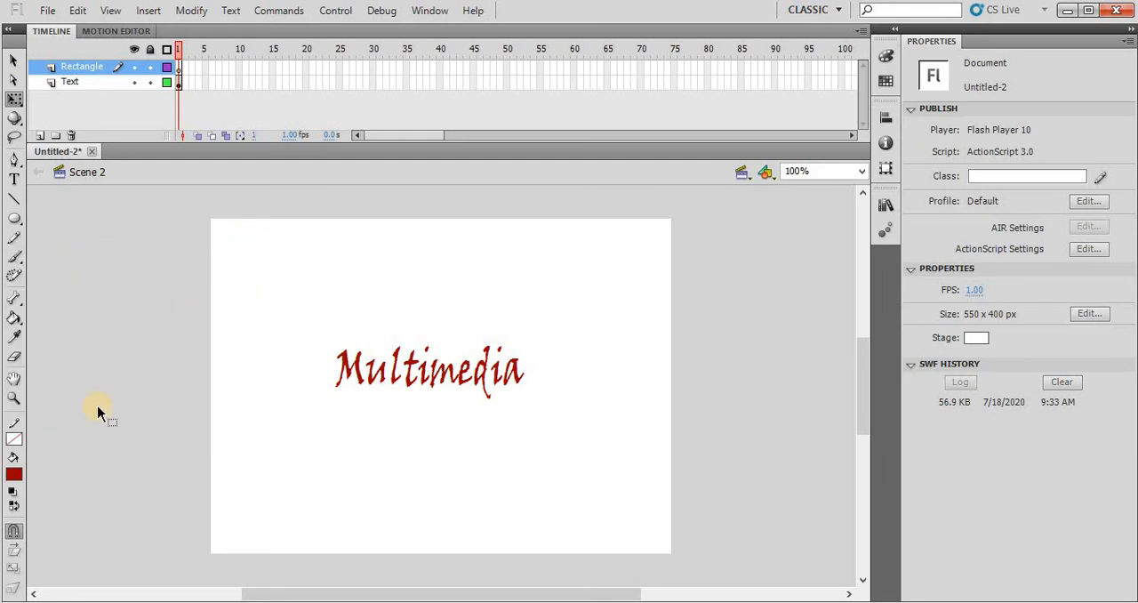
{"action": "left_click", "coordinate": [14, 473]}
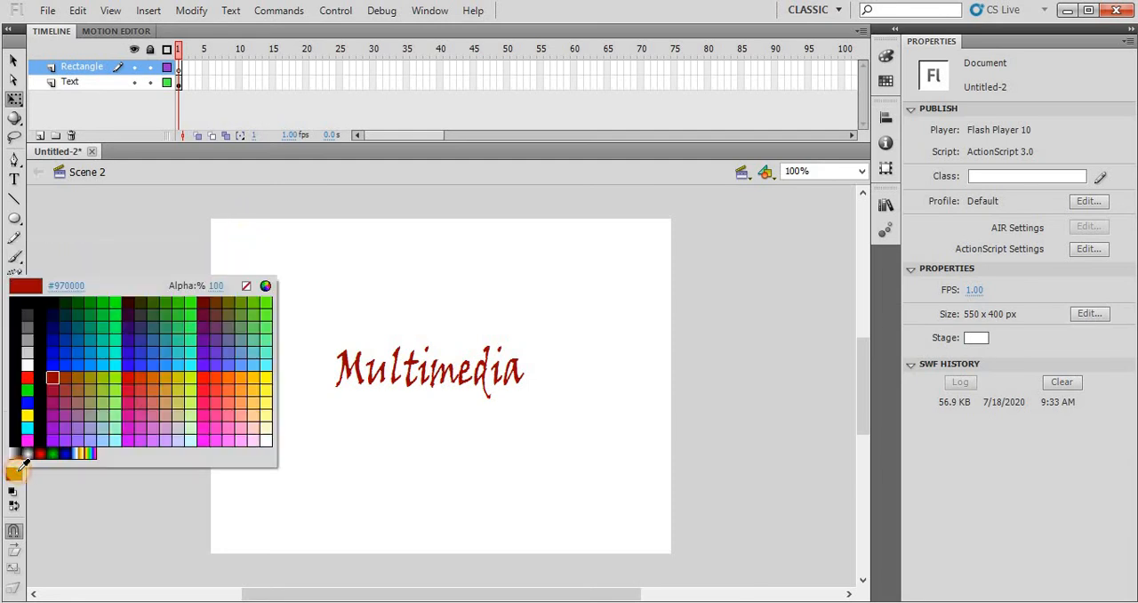
{"action": "left_click", "coordinate": [28, 362]}
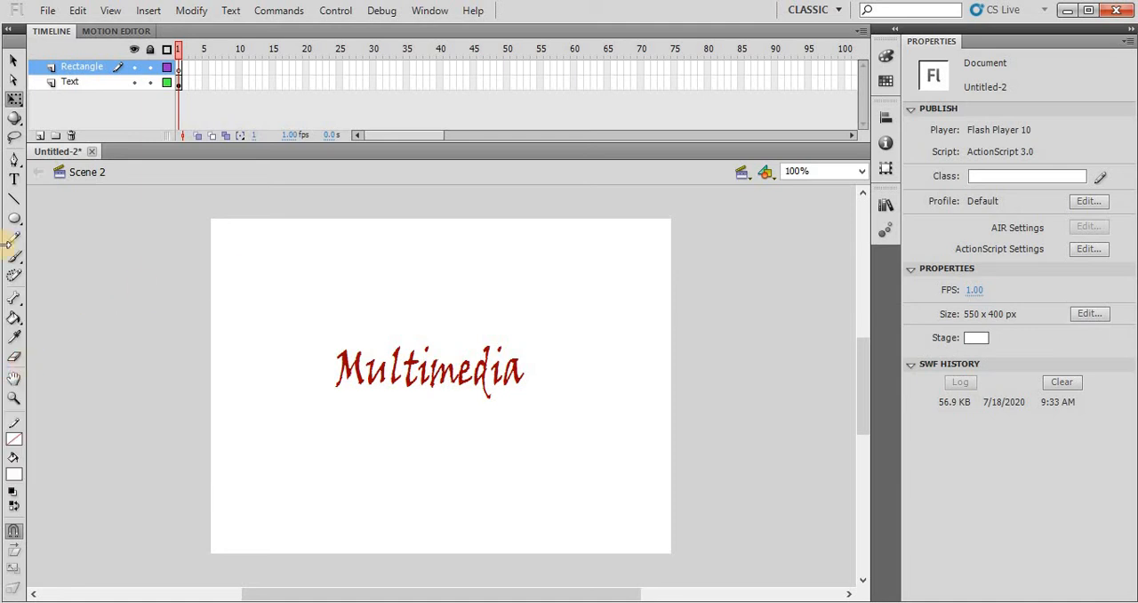
{"action": "left_click", "coordinate": [16, 219]}
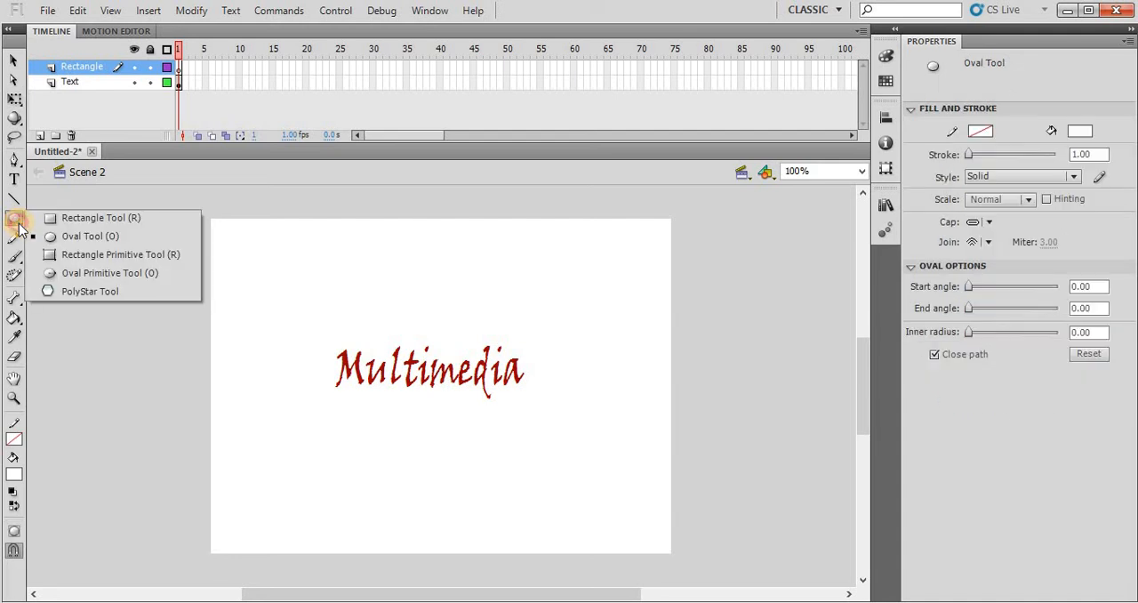
{"action": "left_click", "coordinate": [71, 219]}
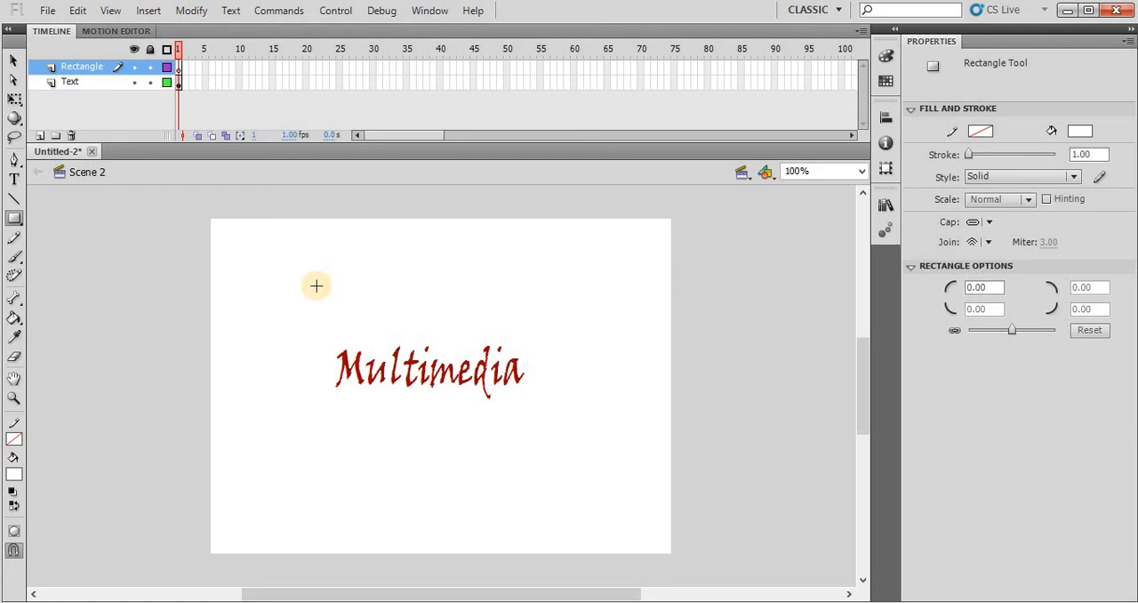
{"action": "left_click_drag", "start_coordinate": [317, 286], "coordinate": [541, 336]}
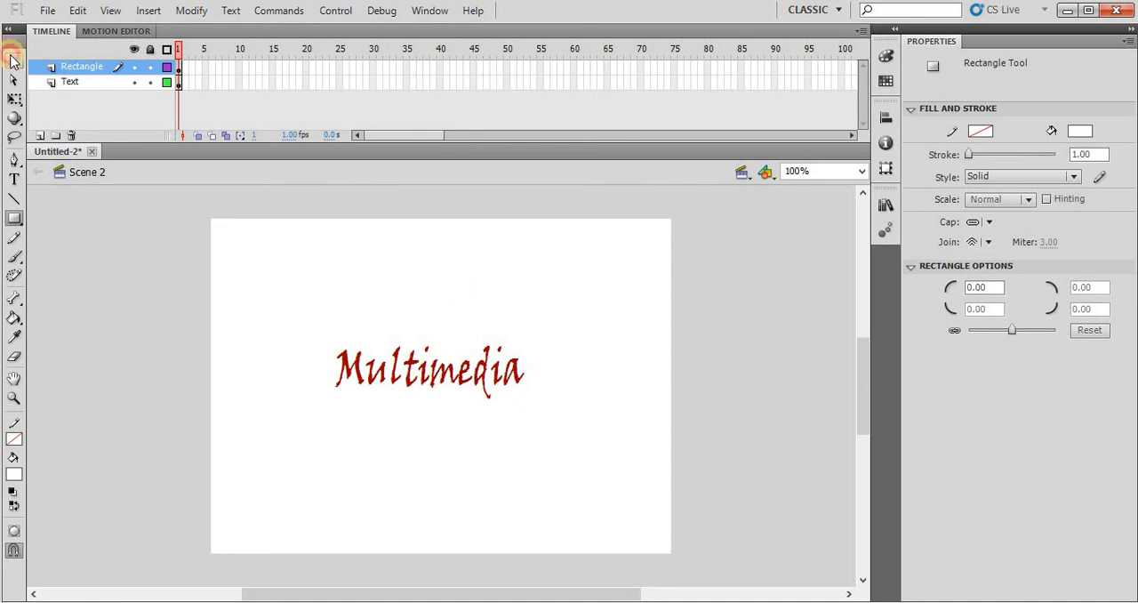
- Convert the white rectangle to a Movie Clip symbol named Rectangle
{"action": "left_click", "coordinate": [12, 60]}
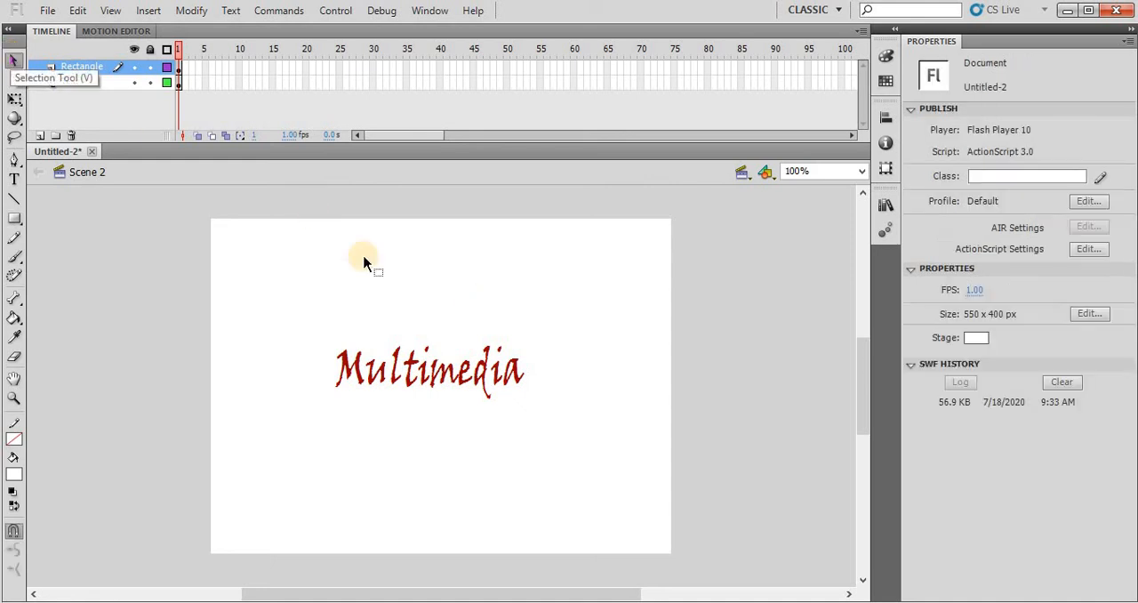
{"action": "left_click", "coordinate": [433, 308]}
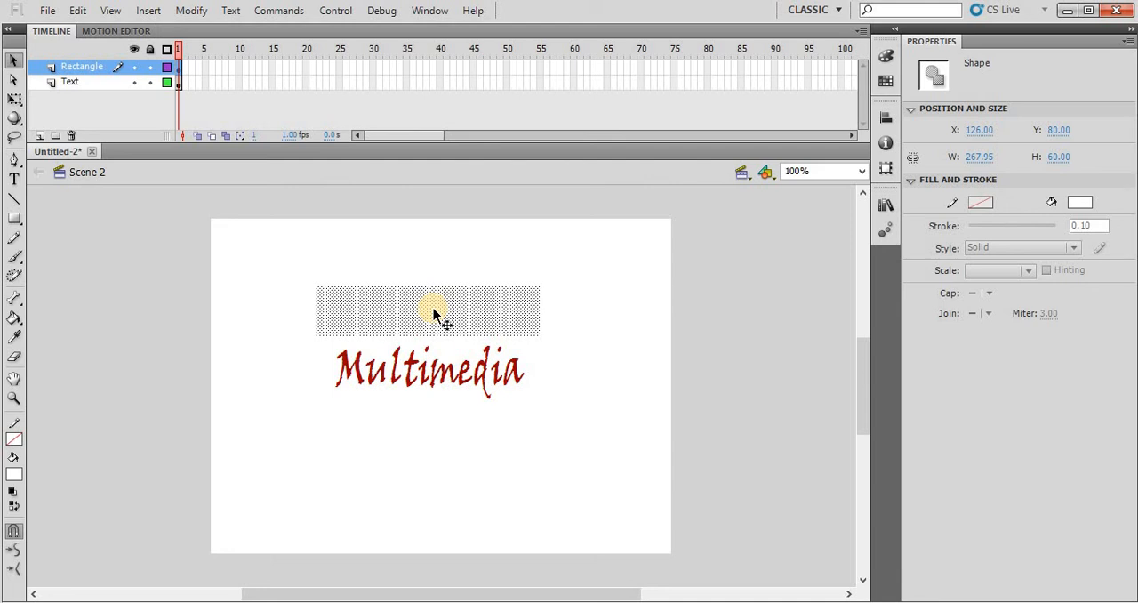
{"action": "right_click", "coordinate": [433, 311]}
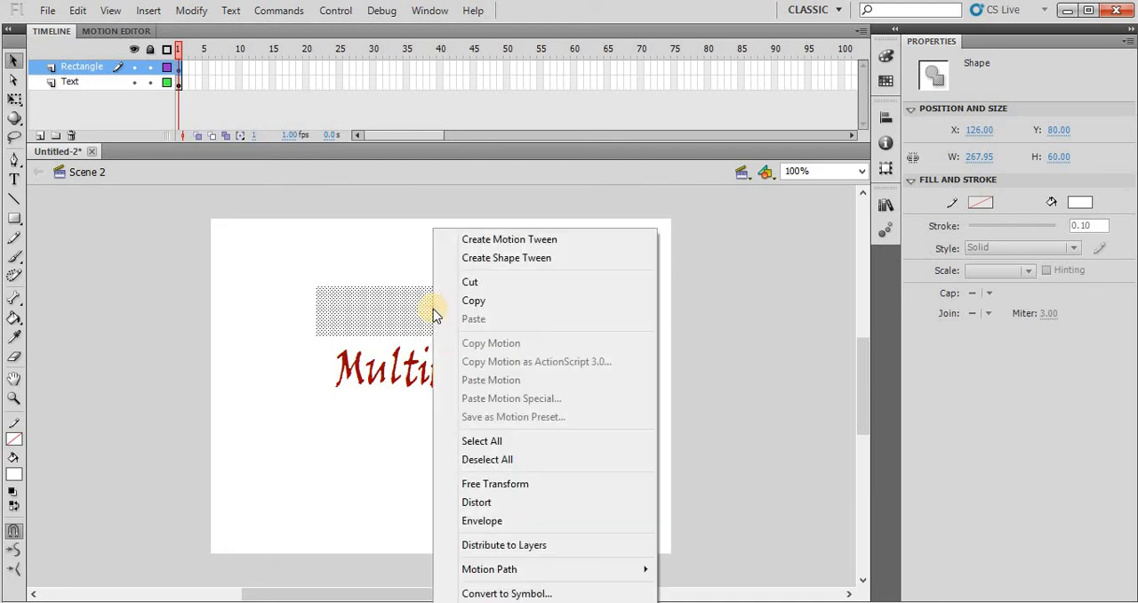
{"action": "left_click", "coordinate": [562, 596]}
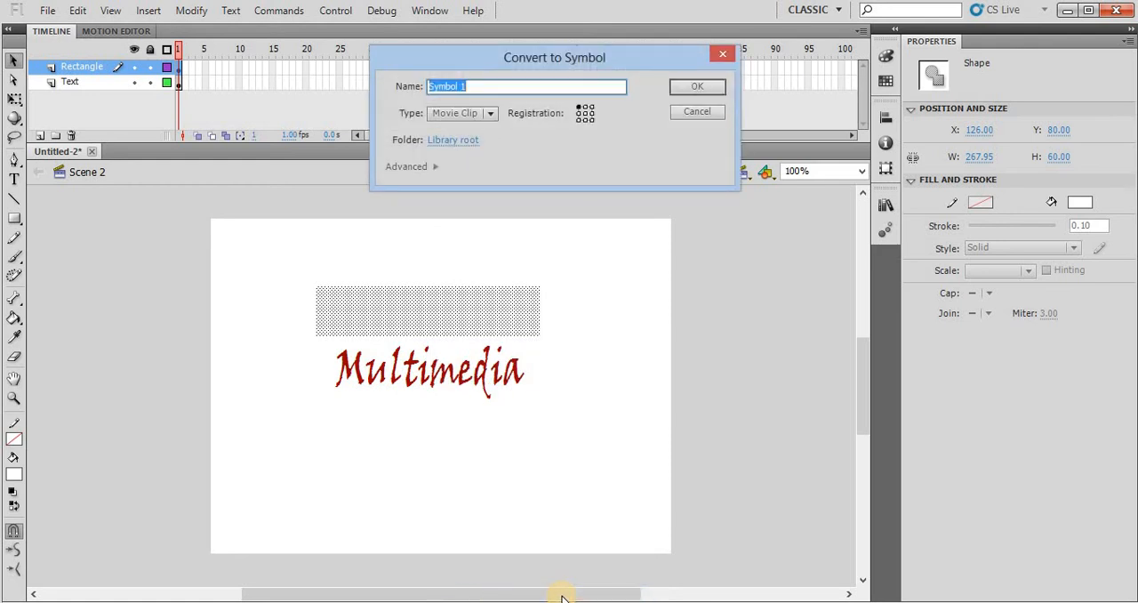
{"action": "type", "text": "Rectangle"}
{"action": "key", "text": "Return"}
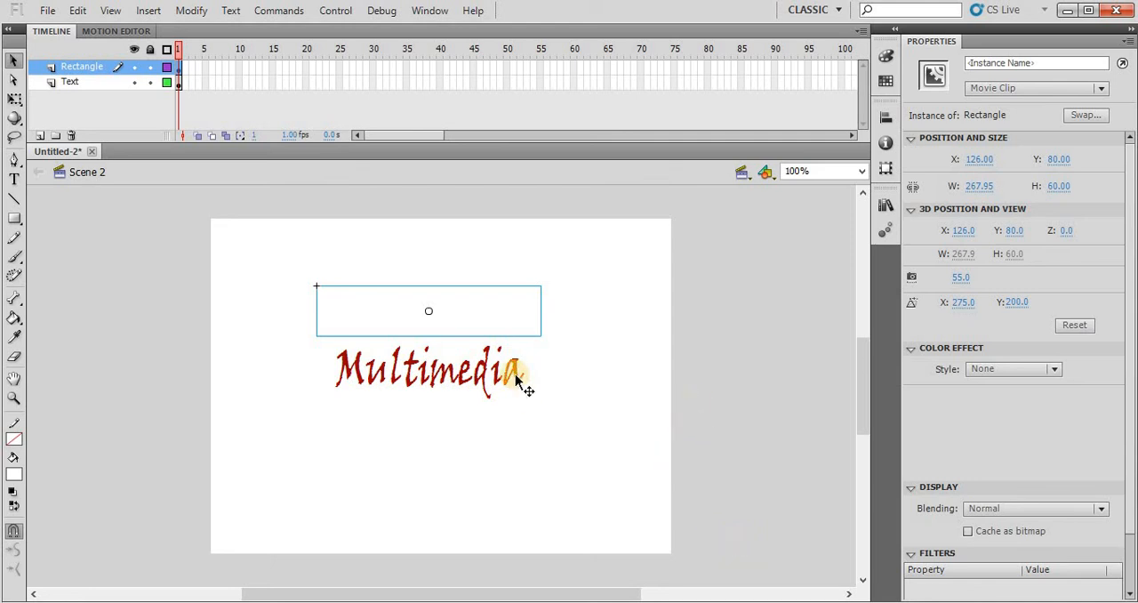
- Move the rectangle over the Multimedia text and enlarge its height to about 72 px so it covers the word
{"action": "left_click_drag", "start_coordinate": [462, 303], "coordinate": [464, 358]}
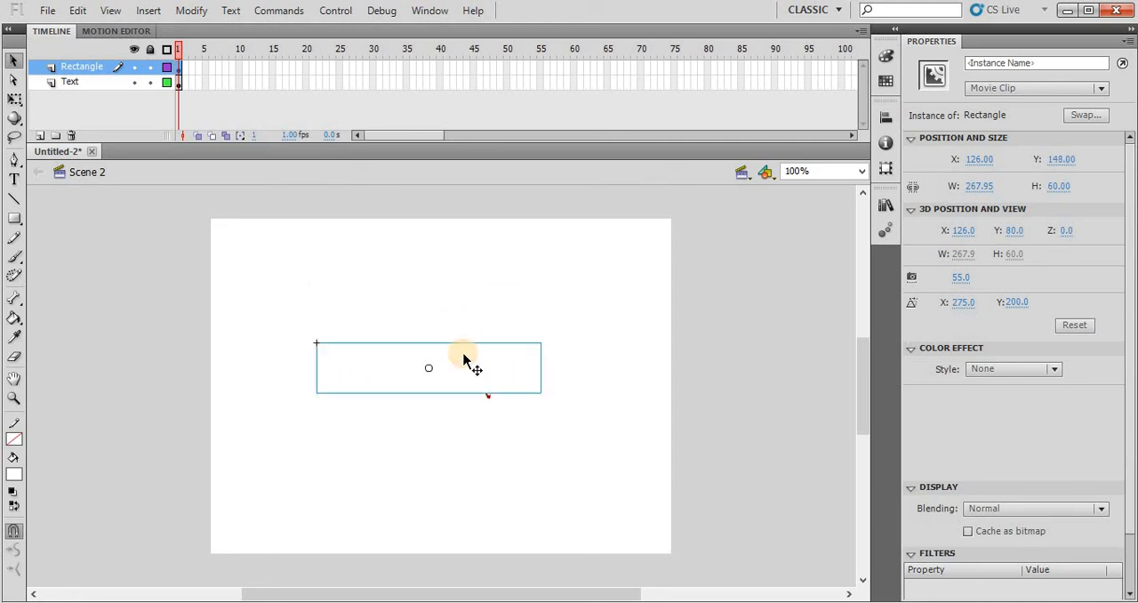
{"action": "left_click", "coordinate": [14, 99]}
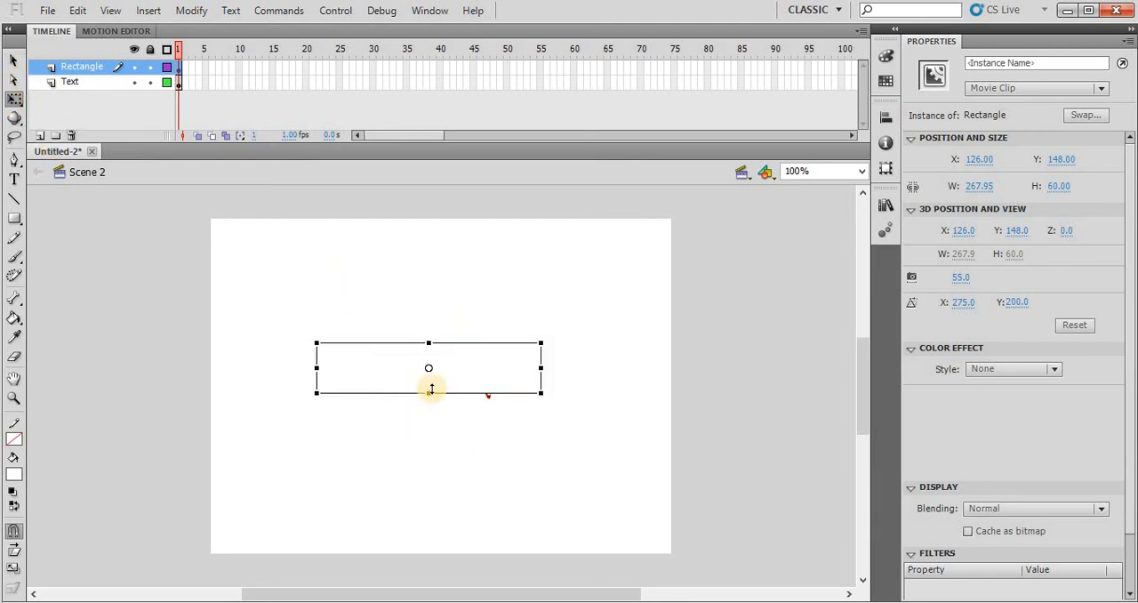
{"action": "left_click_drag", "start_coordinate": [428, 390], "coordinate": [428, 395]}
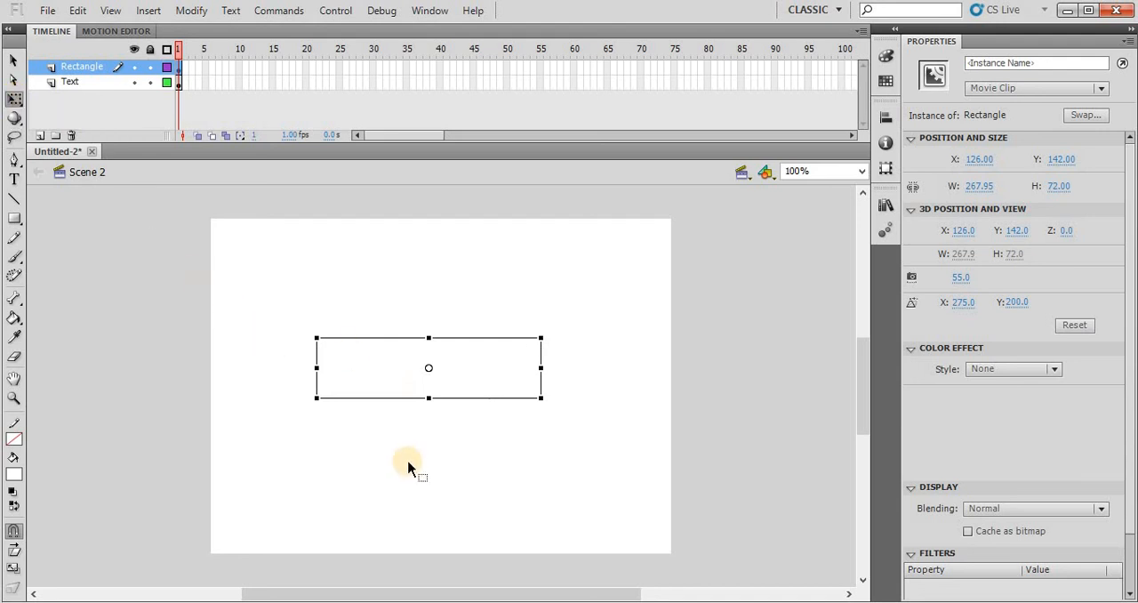
- Create a motion tween on the rectangle and insert a keyframe at frame 10 of the Rectangle layer
{"action": "right_click", "coordinate": [477, 378]}
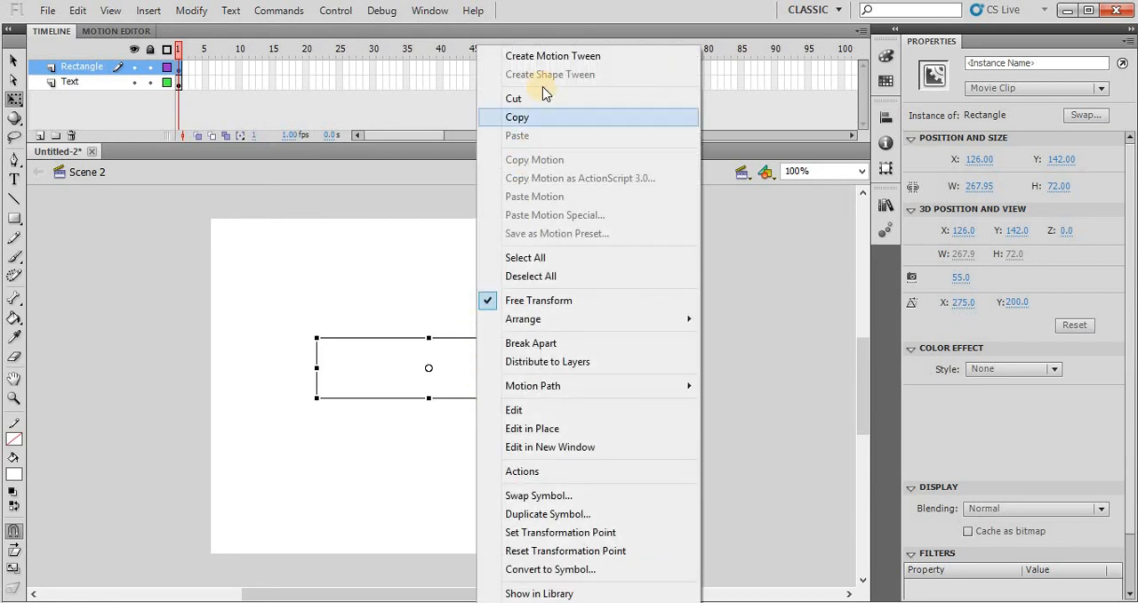
{"action": "left_click", "coordinate": [542, 63]}
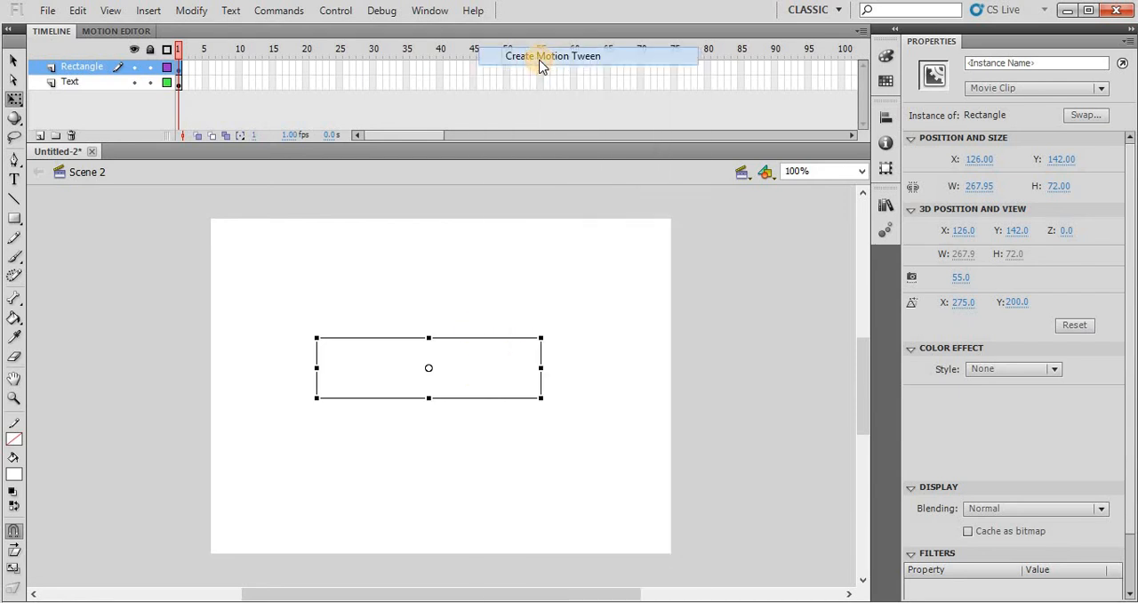
{"action": "left_click", "coordinate": [241, 74]}
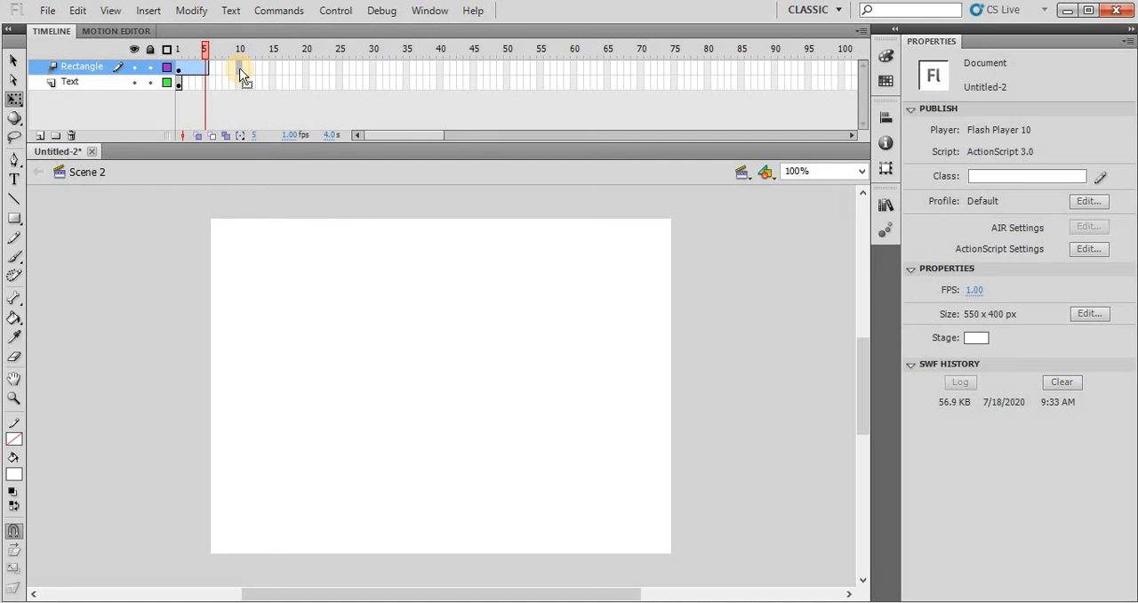
{"action": "key", "text": "F6"}
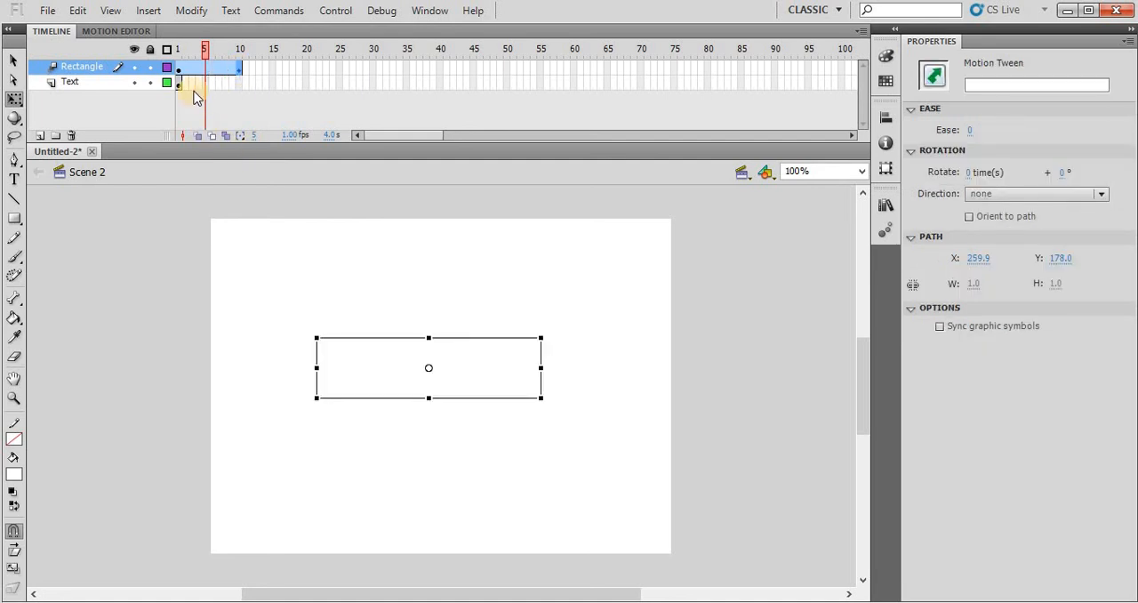
- Move the playhead to frame 10 and insert a keyframe there on the Text layer
{"action": "left_click_drag", "start_coordinate": [206, 51], "coordinate": [243, 56]}
{"action": "left_click", "coordinate": [239, 85]}
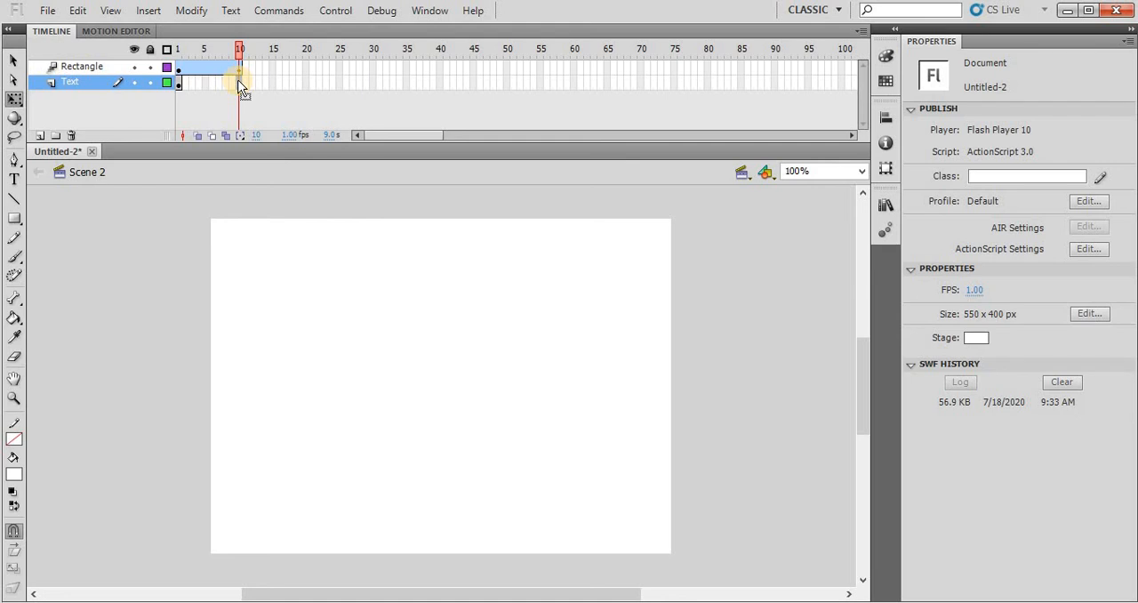
{"action": "left_click", "coordinate": [239, 85]}
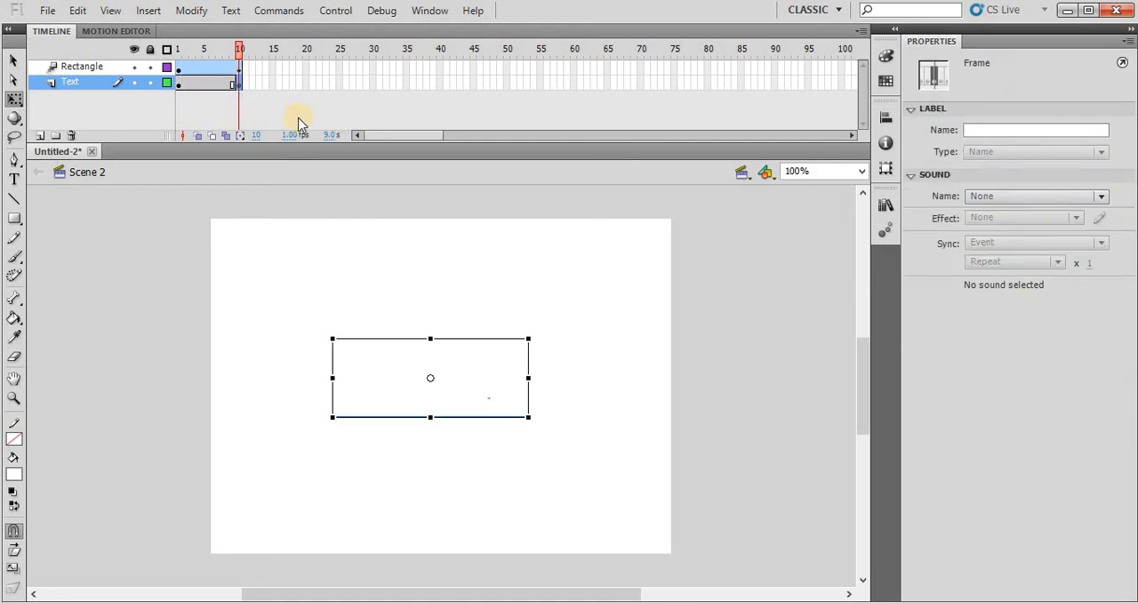
- Move the rectangle at frame 10 horizontally past the end of the Multimedia text, to about X 381, Y 142
{"action": "left_click", "coordinate": [89, 65]}
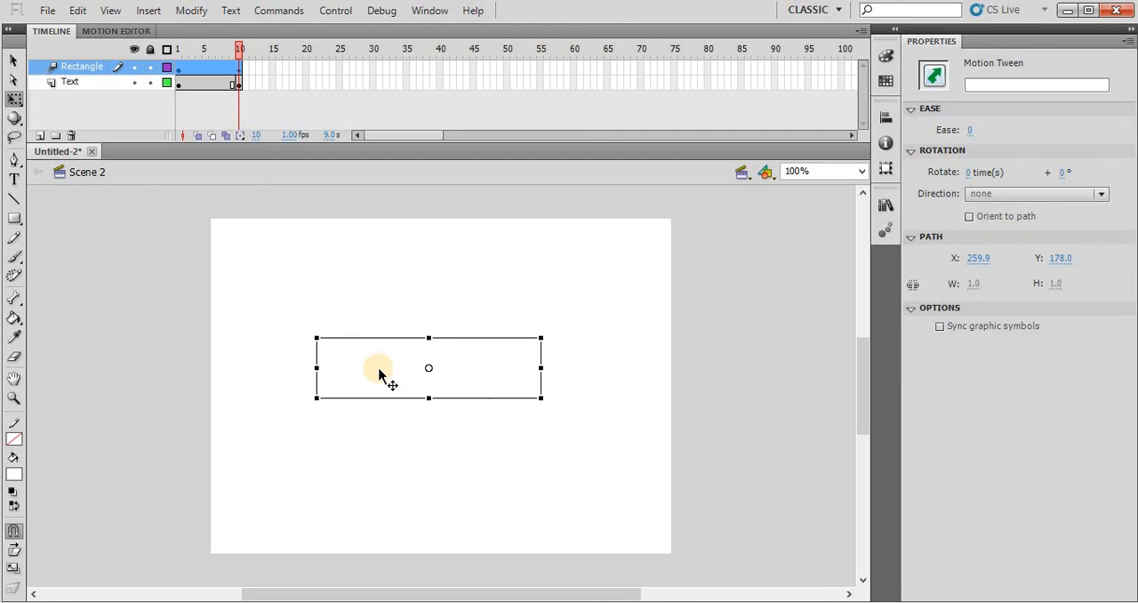
{"action": "left_click_drag", "start_coordinate": [379, 368], "coordinate": [592, 363]}
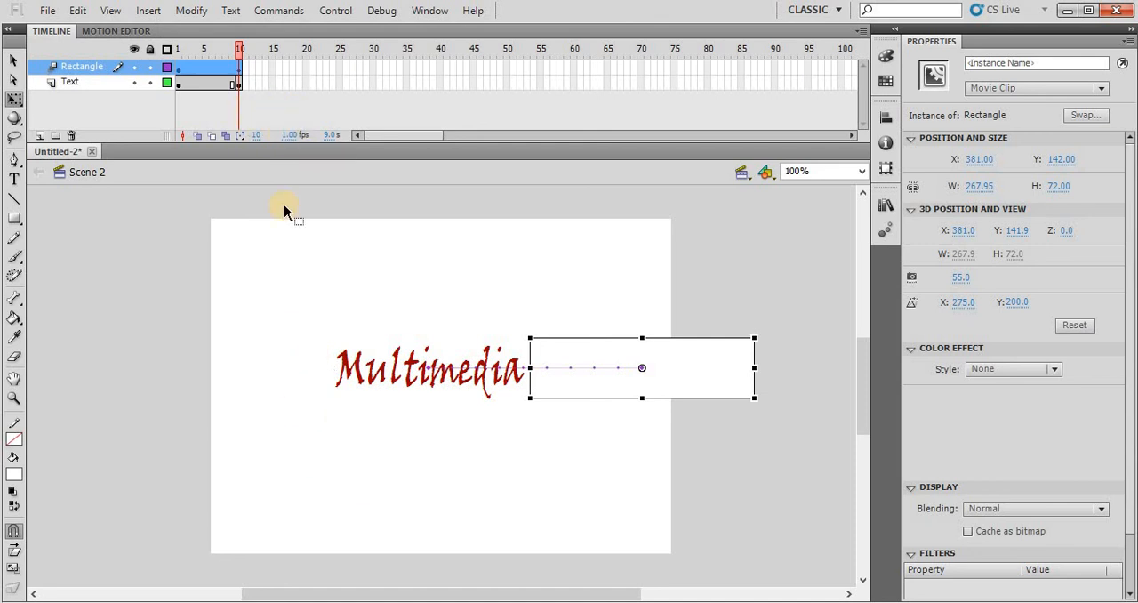
- Test the movie, close the preview and switch to Scene 1
{"action": "key", "text": "ctrl+Return"}
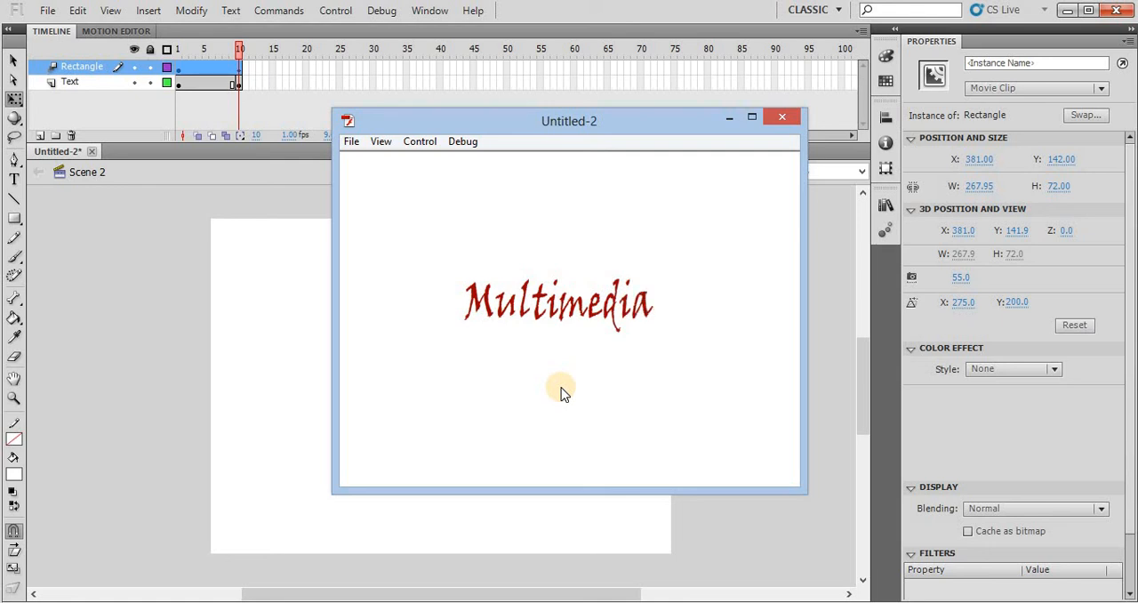
{"action": "left_click", "coordinate": [783, 116]}
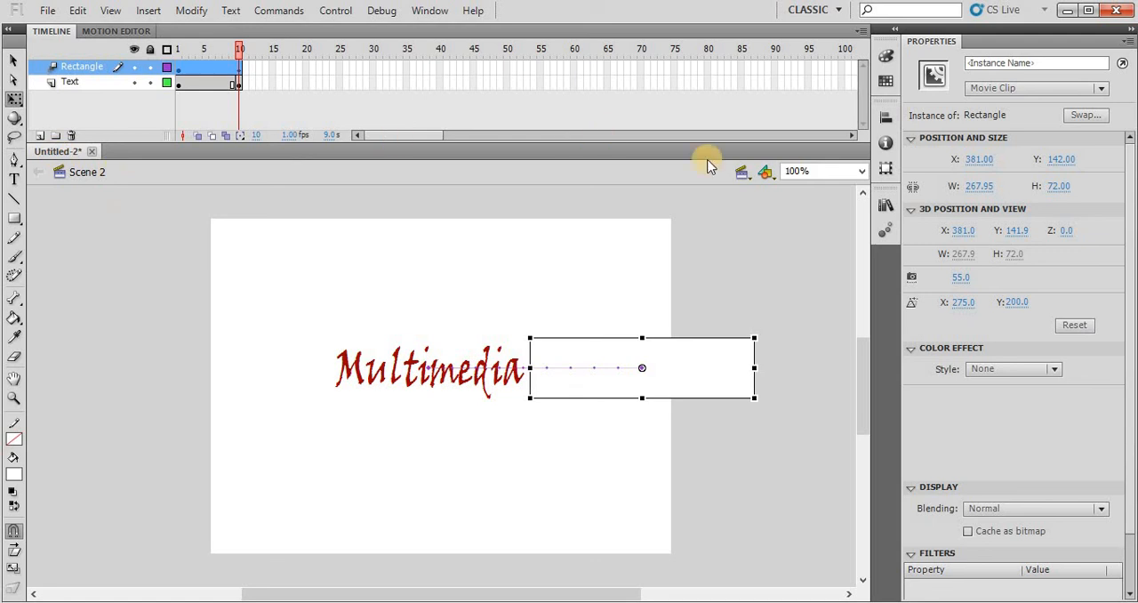
{"action": "left_click", "coordinate": [749, 178]}
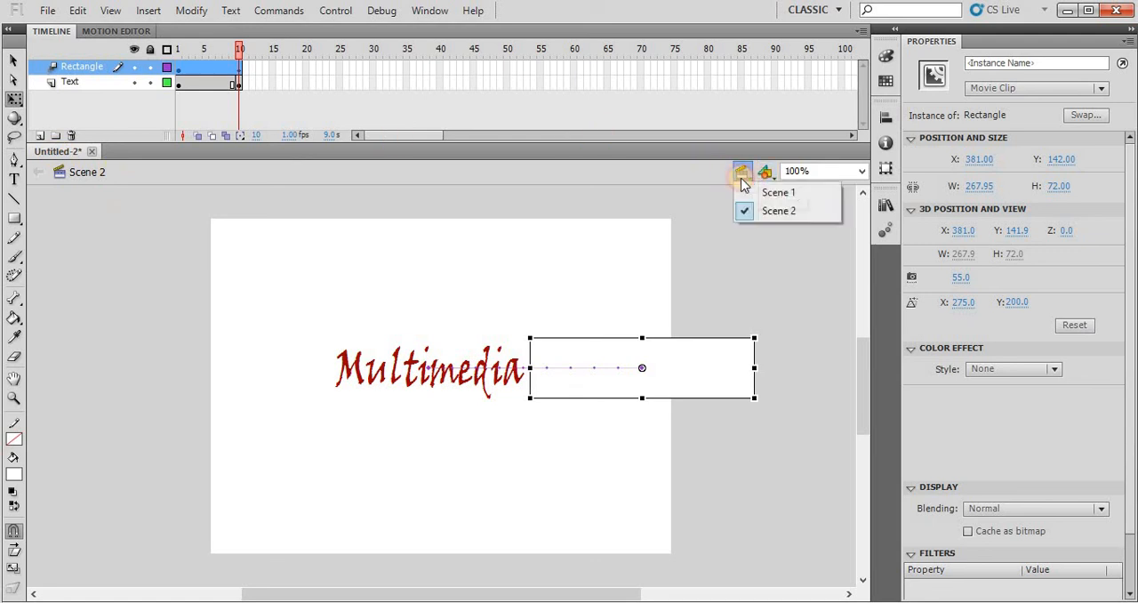
{"action": "left_click", "coordinate": [773, 192]}
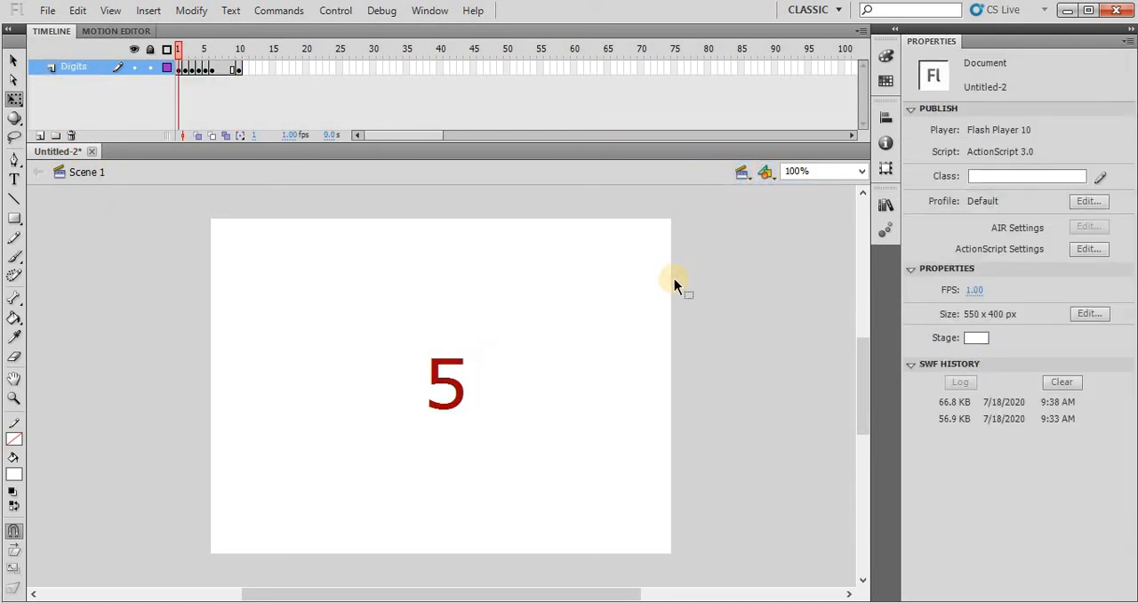